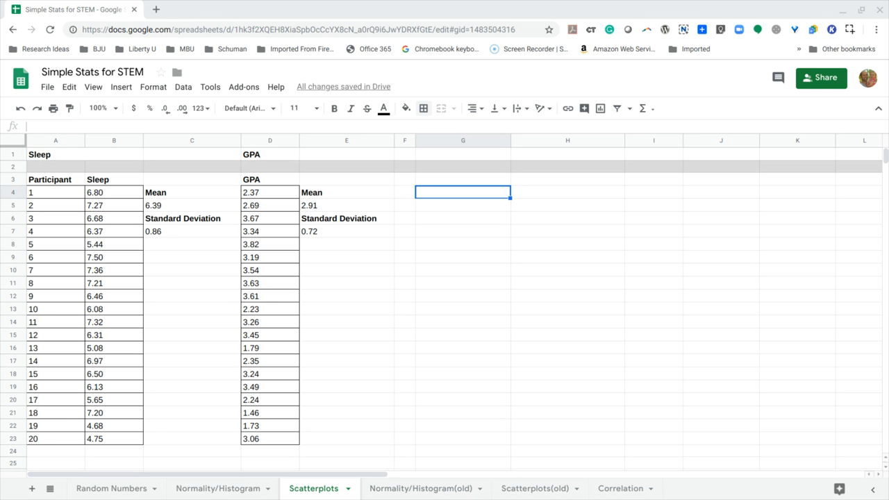
Insert one empty column to the left of column C, between the Sleep data and its mean.
{"action": "left_click", "coordinate": [205, 141]}
{"action": "right_click", "coordinate": [206, 146]}
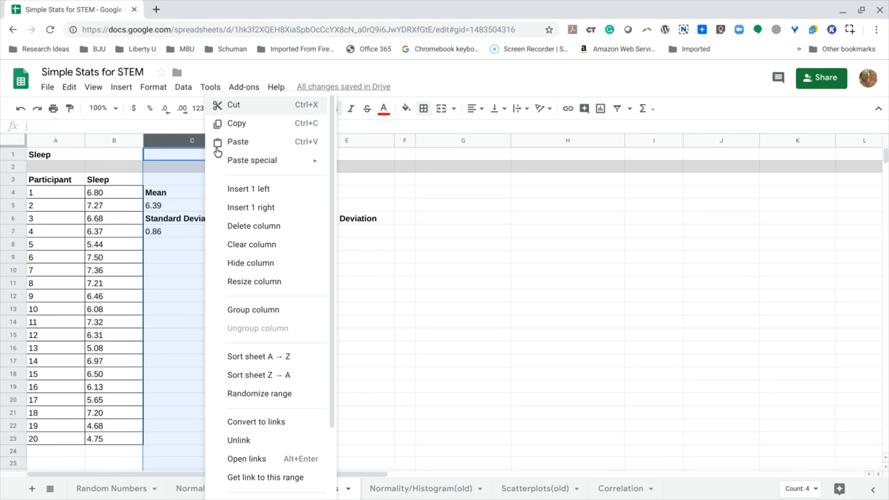
{"action": "left_click", "coordinate": [244, 189]}
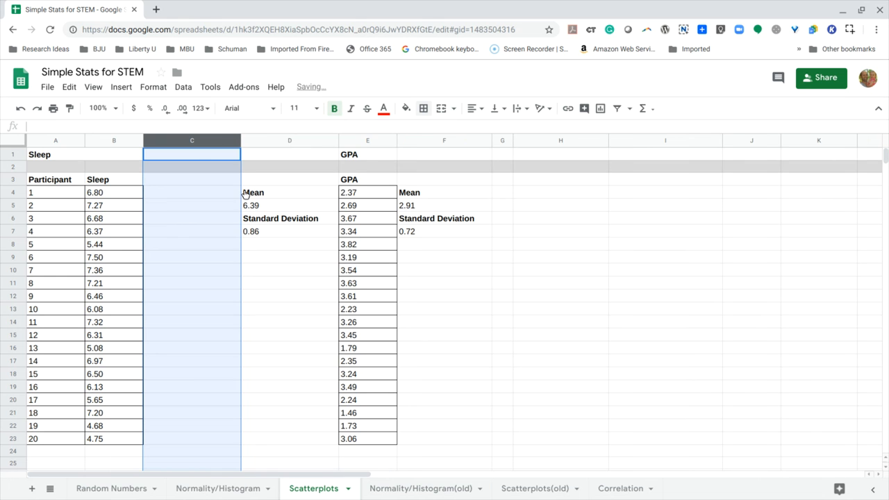
{"action": "left_click", "coordinate": [182, 205]}
Copy the GPA header and data from E3:E23 into the empty column starting at C3, and narrow column C.
{"action": "left_click_drag", "start_coordinate": [349, 182], "coordinate": [355, 441]}
{"action": "key", "text": "ctrl+c"}
{"action": "left_click", "coordinate": [166, 186]}
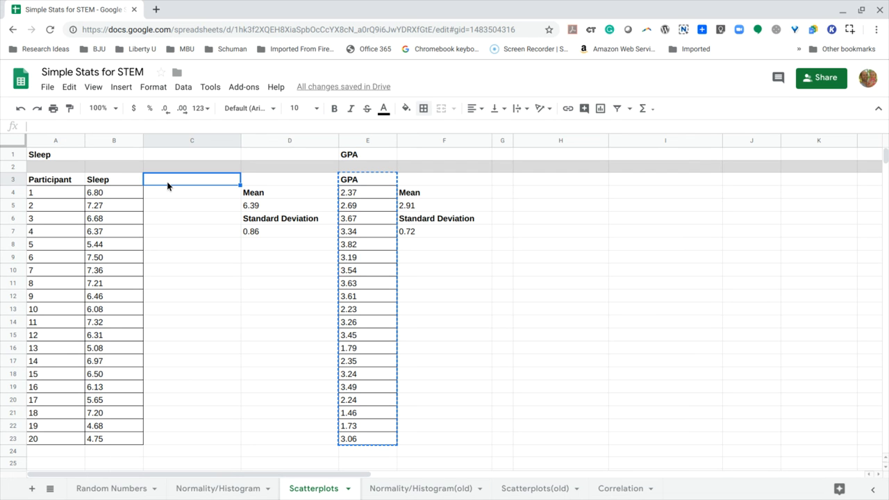
{"action": "key", "text": "ctrl+v"}
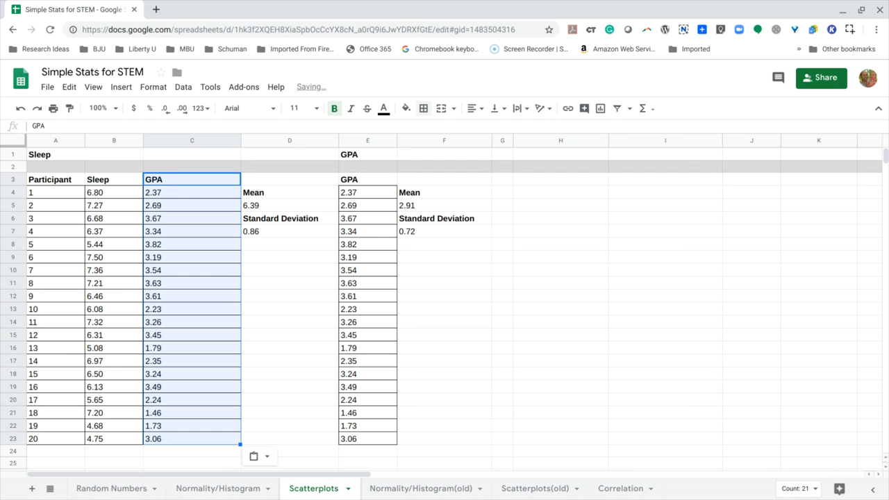
{"action": "left_click", "coordinate": [188, 206]}
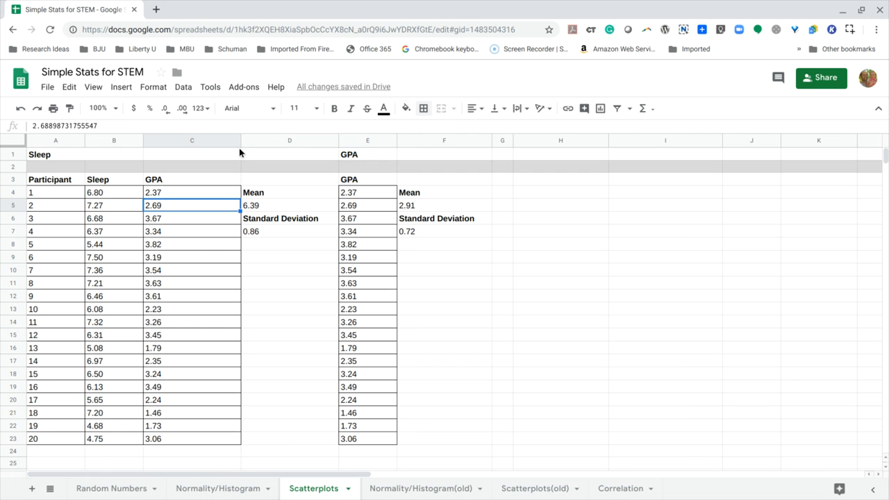
{"action": "left_click_drag", "start_coordinate": [241, 142], "coordinate": [212, 142]}
{"action": "left_click", "coordinate": [228, 260]}
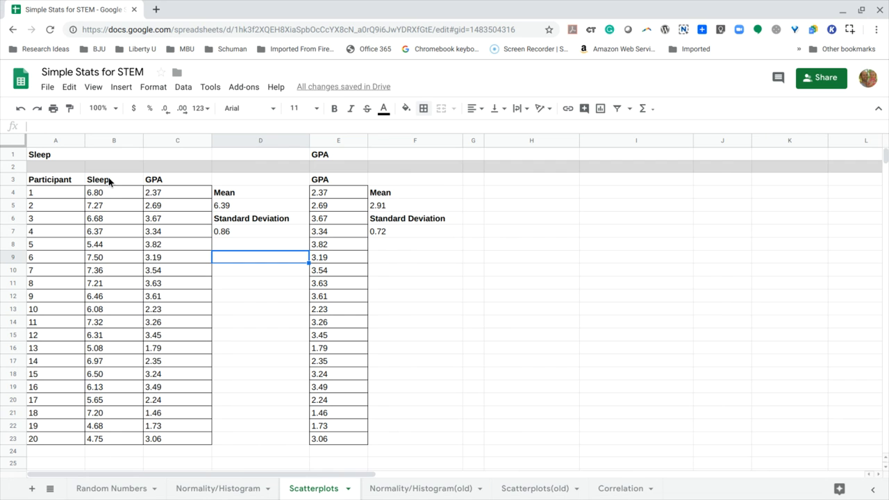
Create a scatter chart from the Sleep and GPA data in B3:C23.
{"action": "left_click_drag", "start_coordinate": [110, 182], "coordinate": [166, 440]}
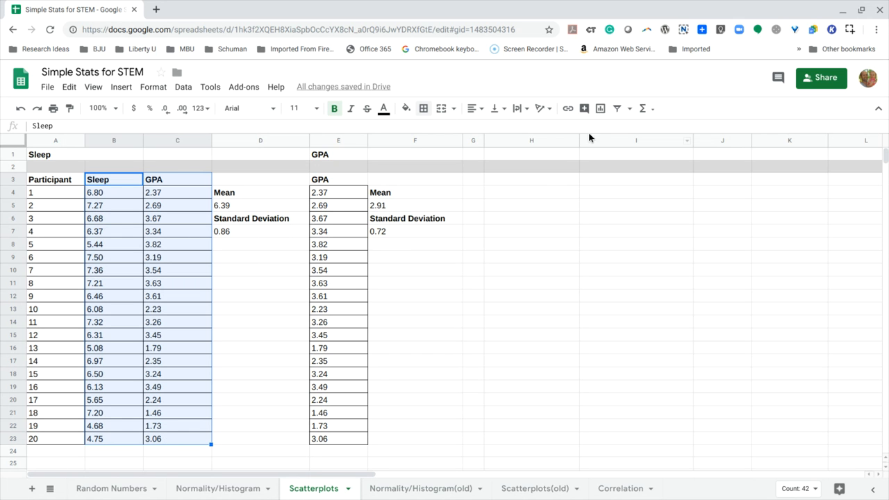
{"action": "left_click", "coordinate": [602, 114]}
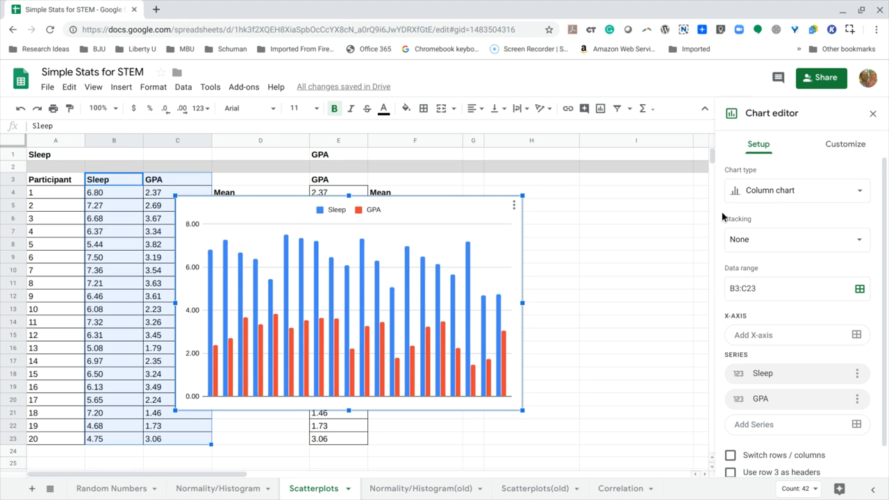
{"action": "left_click", "coordinate": [767, 198]}
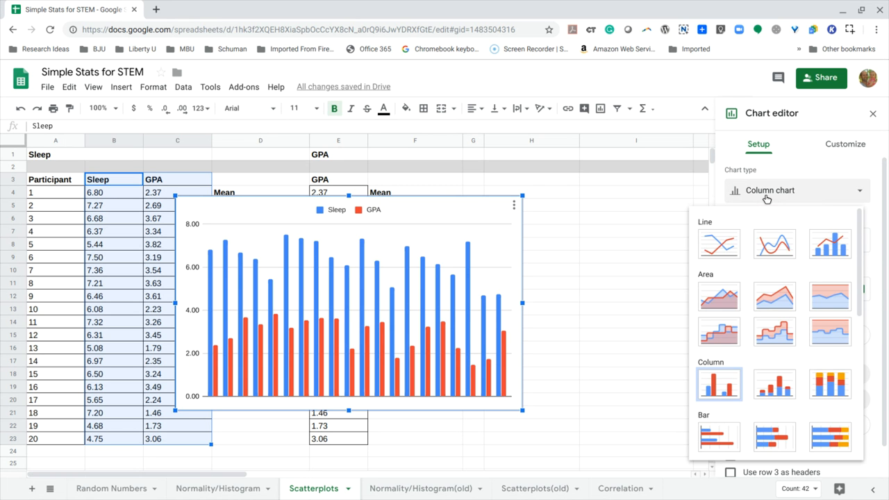
{"action": "scroll", "coordinate": [781, 310], "scroll_direction": "down", "scroll_amount": 2}
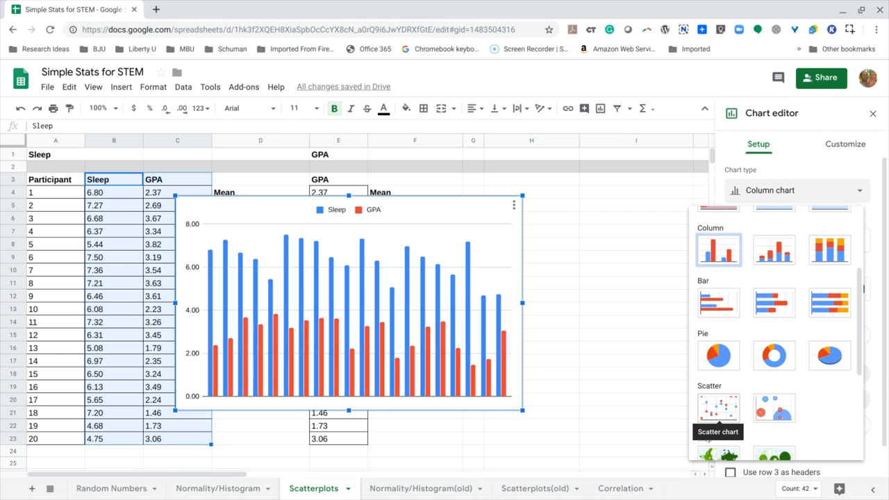
{"action": "left_click", "coordinate": [720, 407]}
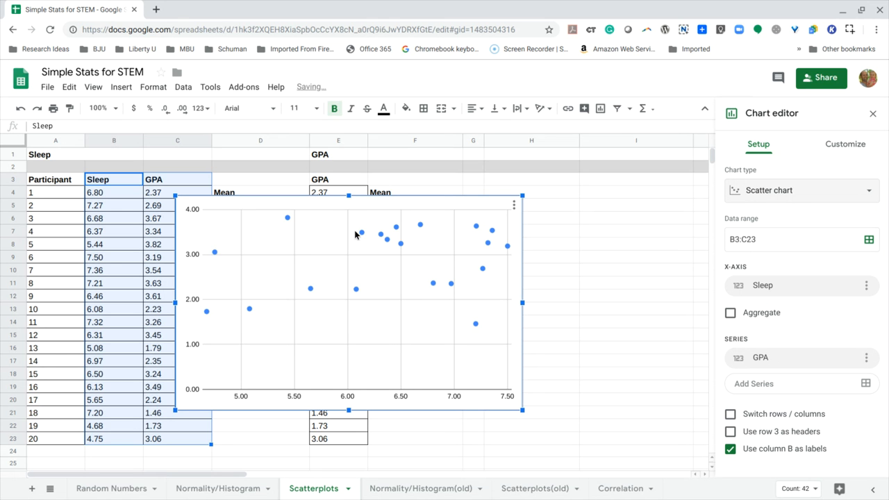
Move the scatter chart off the Sleep and GPA columns to the empty area below the GPA standard deviation.
{"action": "left_click_drag", "start_coordinate": [226, 208], "coordinate": [457, 248]}
{"action": "scroll", "coordinate": [453, 209], "scroll_direction": "right", "scroll_amount": 3}
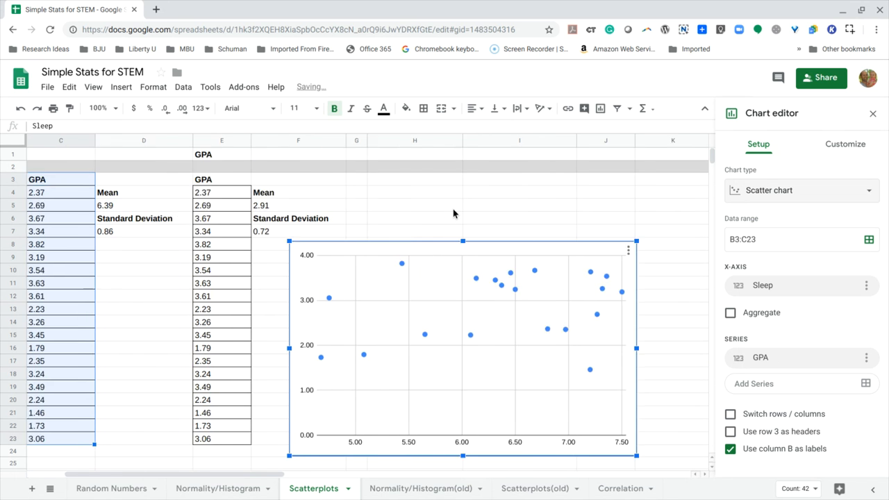
{"action": "scroll", "coordinate": [453, 213], "scroll_direction": "right", "scroll_amount": 2}
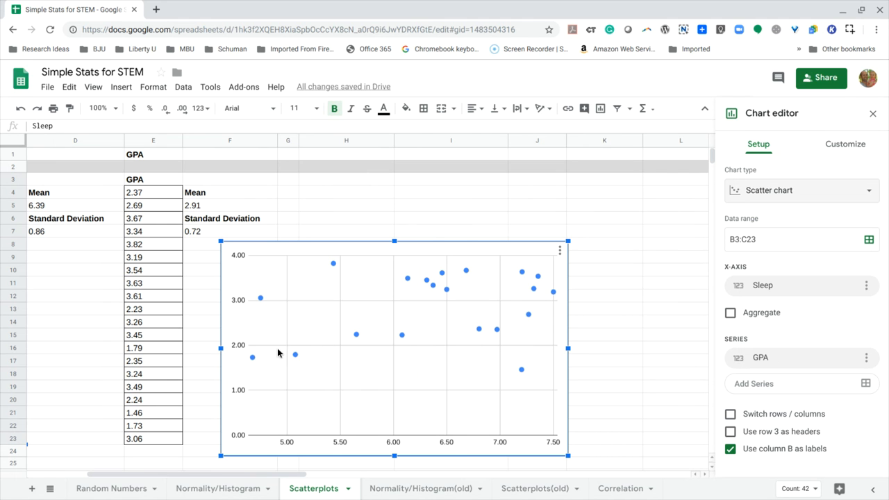
Examine the scatter chart's points and compare them with the participants' Sleep and GPA values in the data columns.
{"action": "mouse_move", "coordinate": [296, 355]}
{"action": "scroll", "coordinate": [200, 333], "scroll_direction": "left", "scroll_amount": 3}
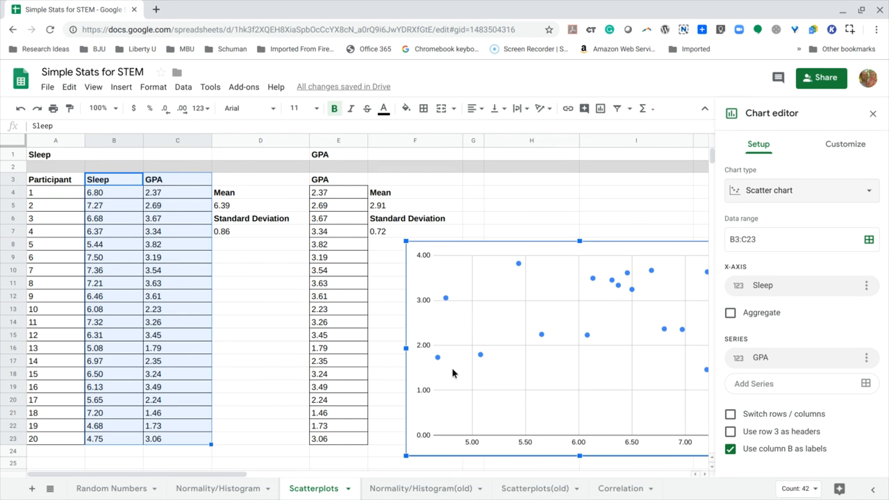
{"action": "scroll", "coordinate": [452, 372], "scroll_direction": "right", "scroll_amount": 3}
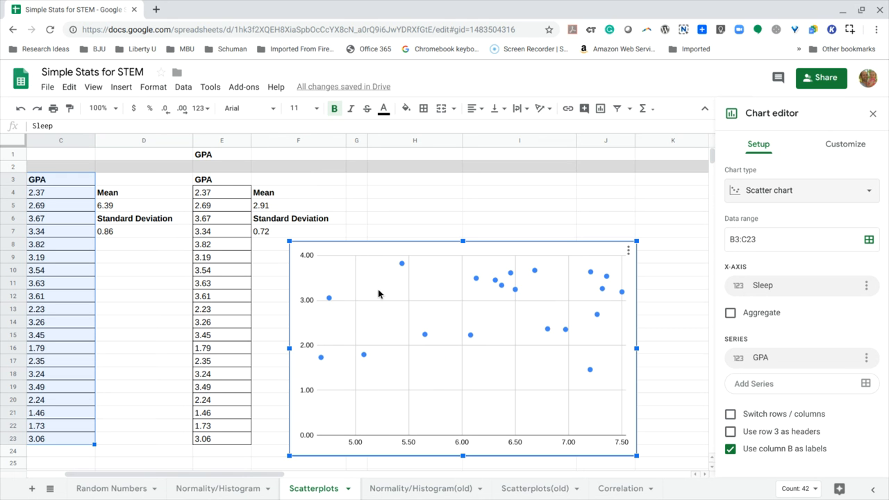
{"action": "left_click", "coordinate": [376, 216]}
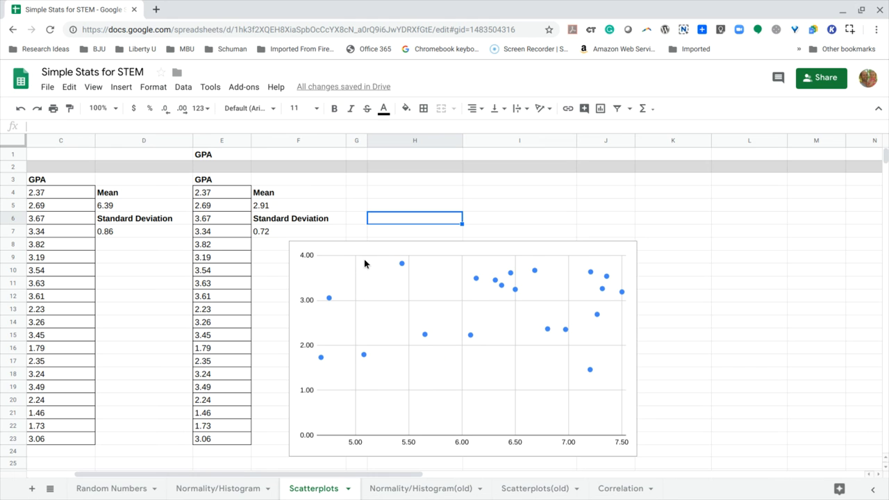
{"action": "left_click", "coordinate": [365, 258]}
{"action": "mouse_move", "coordinate": [365, 354]}
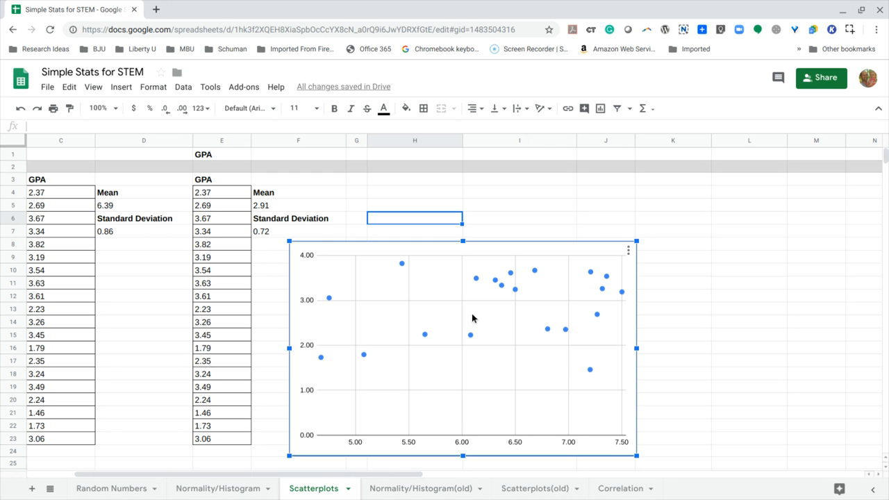
{"action": "mouse_move", "coordinate": [536, 275]}
{"action": "scroll", "coordinate": [194, 347], "scroll_direction": "left", "scroll_amount": 3}
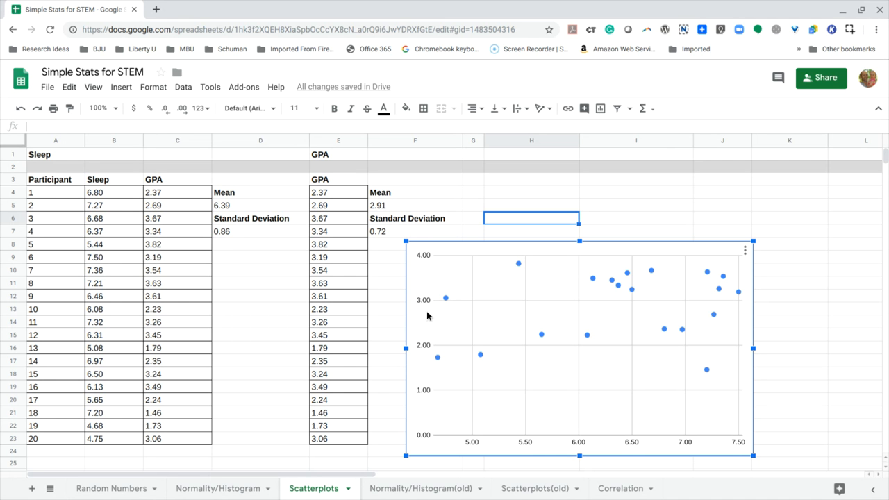
{"action": "scroll", "coordinate": [539, 279], "scroll_direction": "right", "scroll_amount": 2}
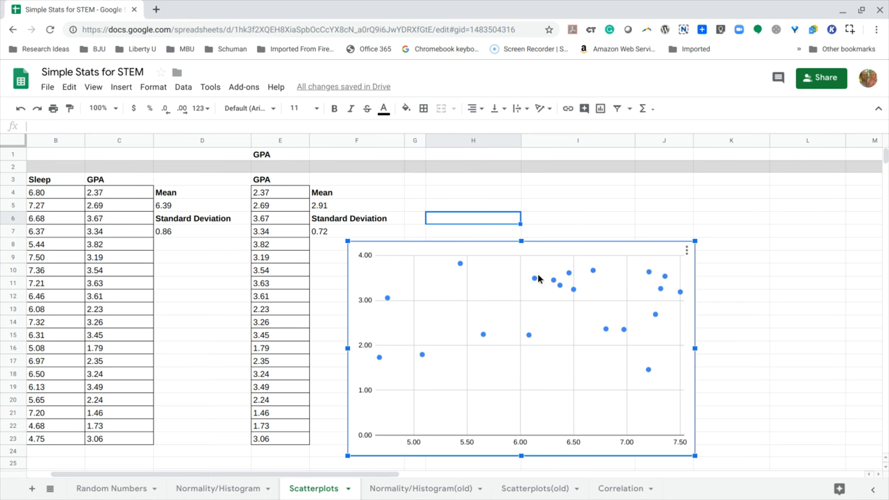
{"action": "scroll", "coordinate": [538, 278], "scroll_direction": "down", "scroll_amount": 3}
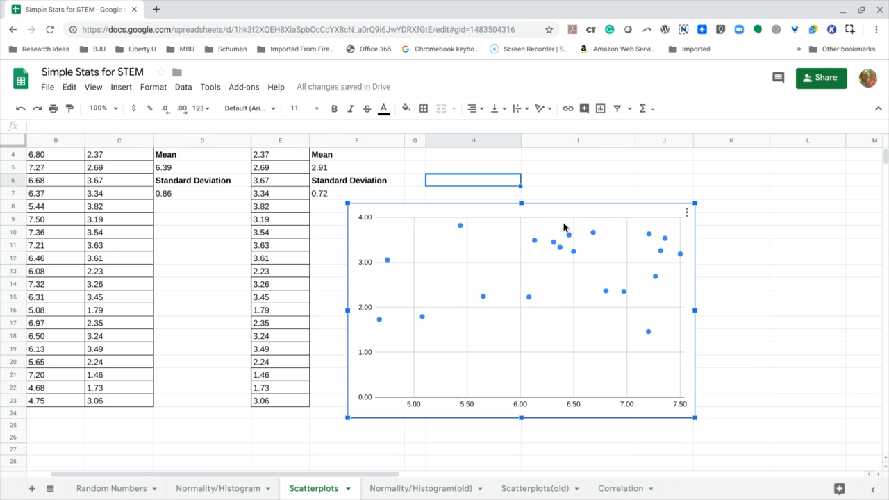
Set the scatter chart to use row 3 as headers, and switch its column B labels option off and back on.
{"action": "double_click", "coordinate": [664, 212]}
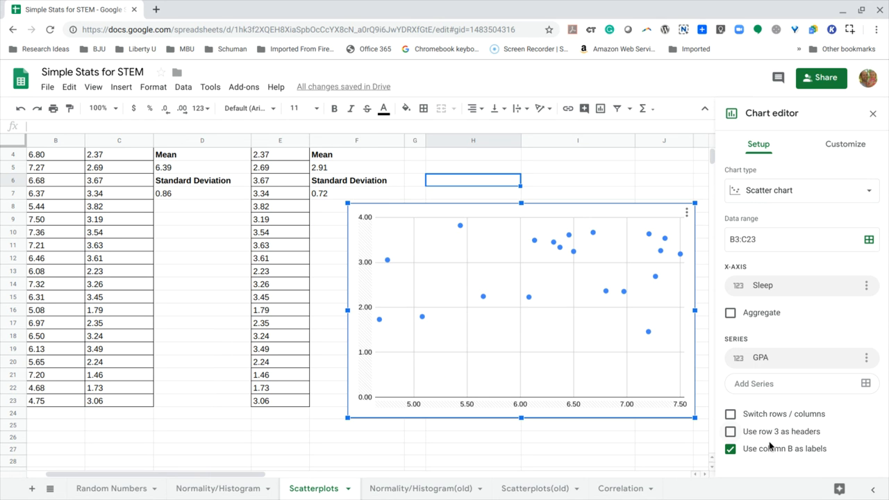
{"action": "left_click", "coordinate": [731, 432]}
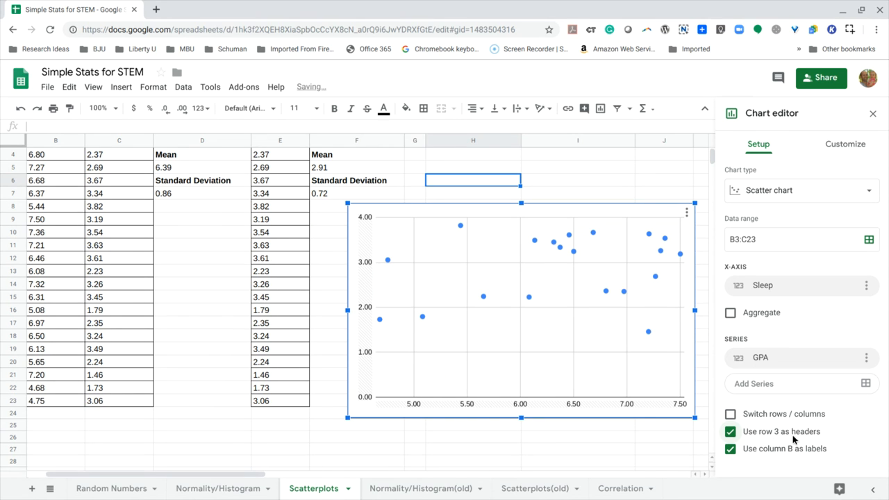
{"action": "scroll", "coordinate": [394, 346], "scroll_direction": "left", "scroll_amount": 1}
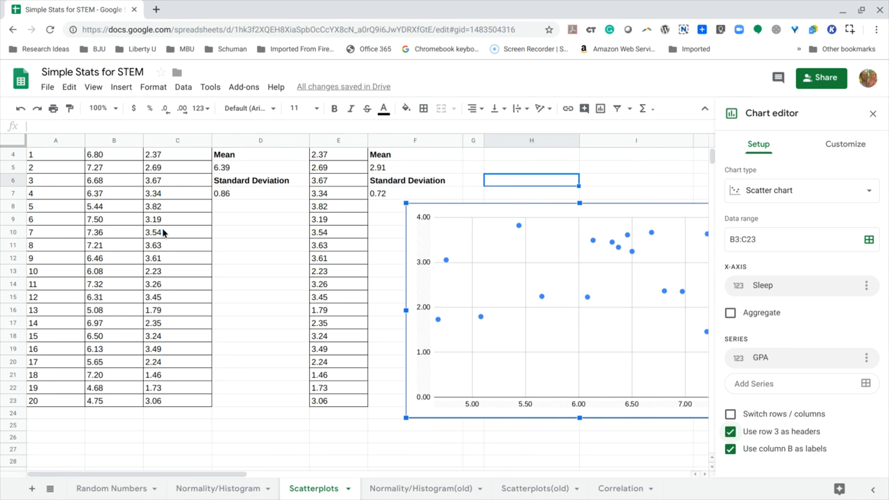
{"action": "scroll", "coordinate": [149, 284], "scroll_direction": "up", "scroll_amount": 1}
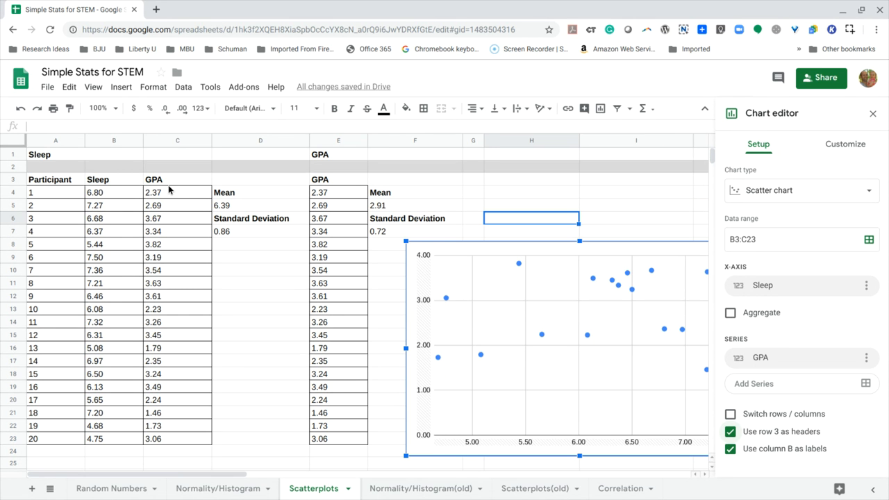
{"action": "scroll", "coordinate": [393, 332], "scroll_direction": "right", "scroll_amount": 3}
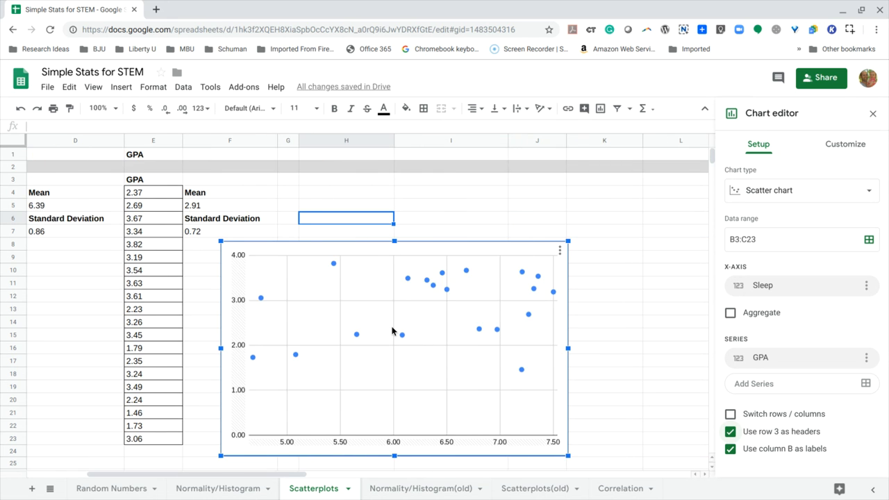
{"action": "scroll", "coordinate": [392, 332], "scroll_direction": "down", "scroll_amount": 1}
{"action": "left_click", "coordinate": [730, 450]}
{"action": "left_click", "coordinate": [730, 442]}
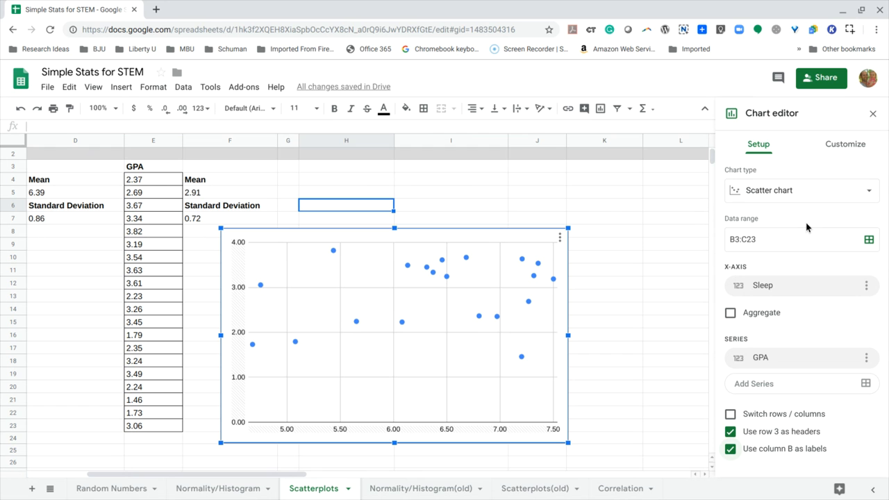
Give the scatter chart the title "Sleep vs. GPA Scatterplot" and make the title bold.
{"action": "left_click", "coordinate": [844, 146]}
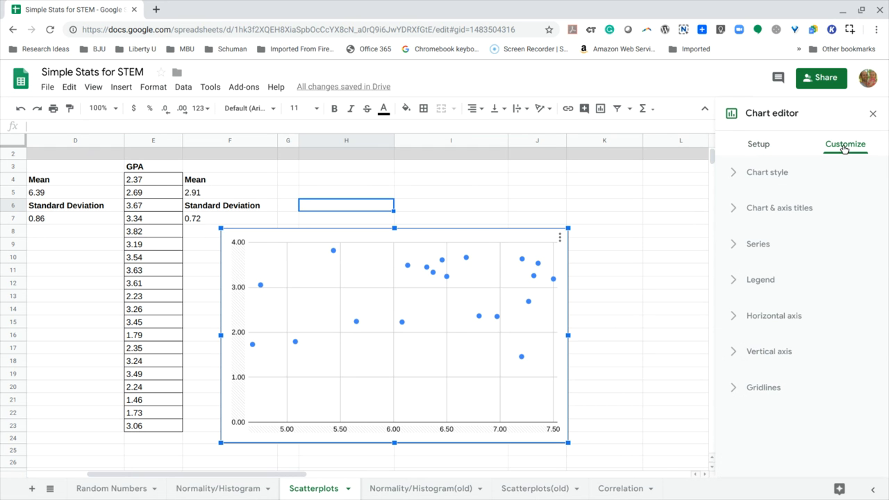
{"action": "left_click", "coordinate": [765, 174]}
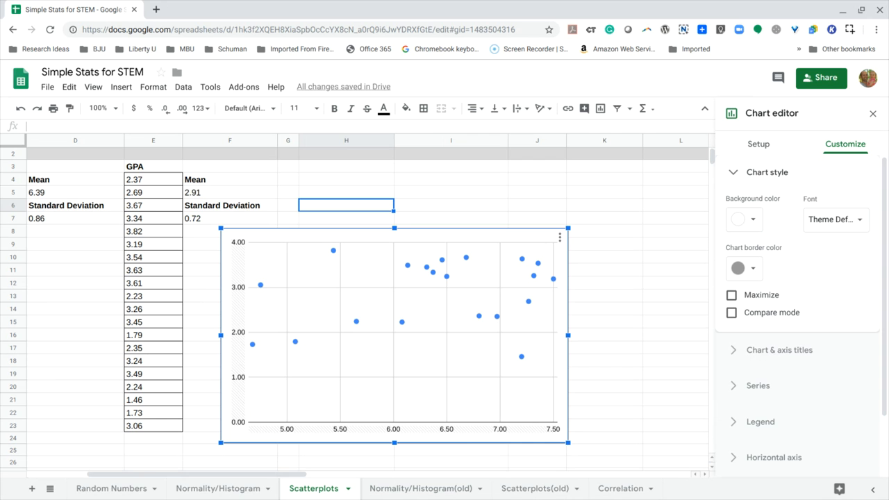
{"action": "left_click", "coordinate": [737, 175]}
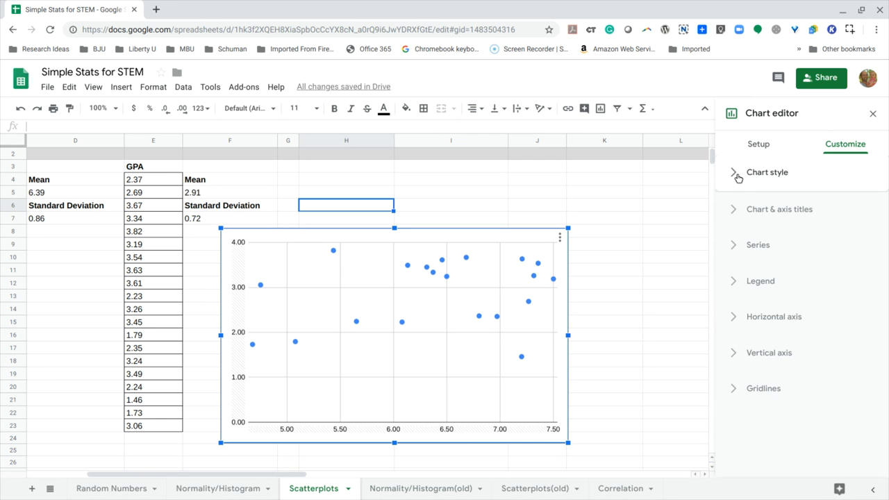
{"action": "left_click", "coordinate": [737, 209]}
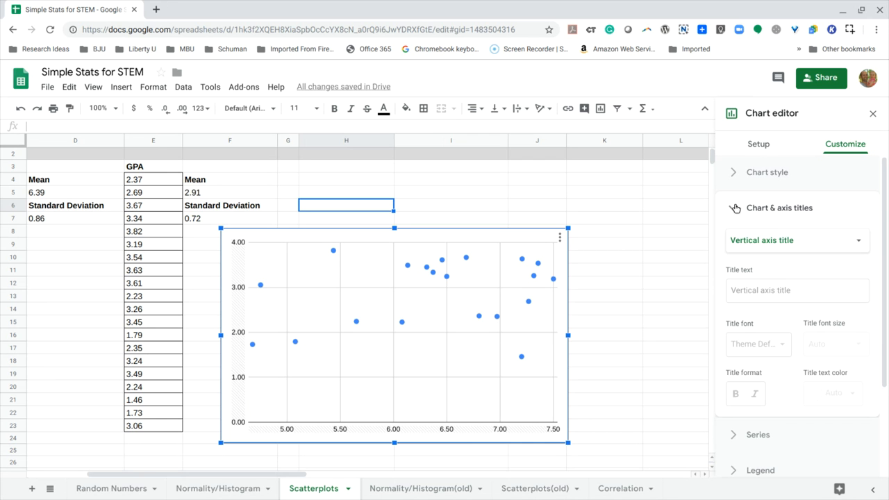
{"action": "left_click", "coordinate": [859, 247]}
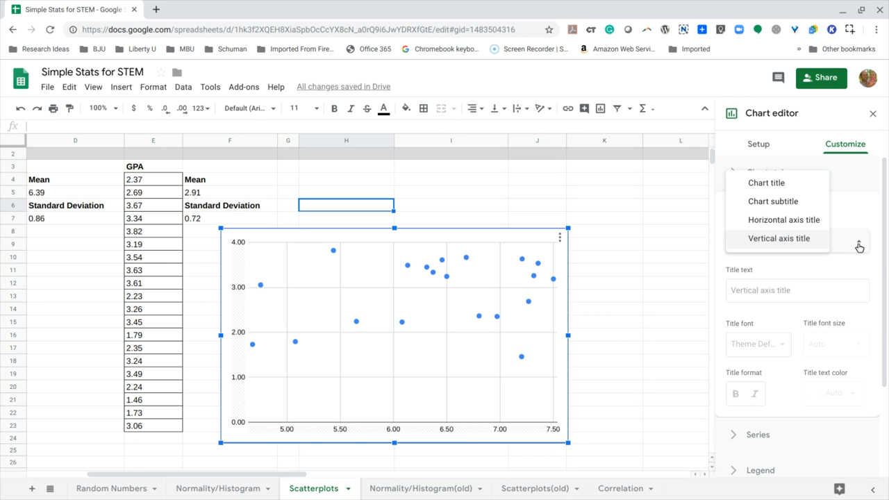
{"action": "left_click", "coordinate": [780, 184]}
{"action": "left_click", "coordinate": [780, 292]}
{"action": "type", "text": "Sleep v"}
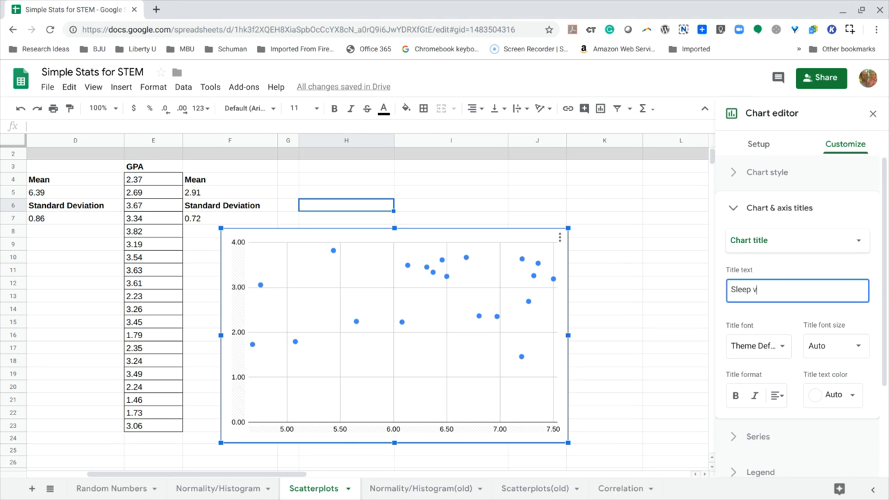
{"action": "type", "text": "s. GPA Scatterplot"}
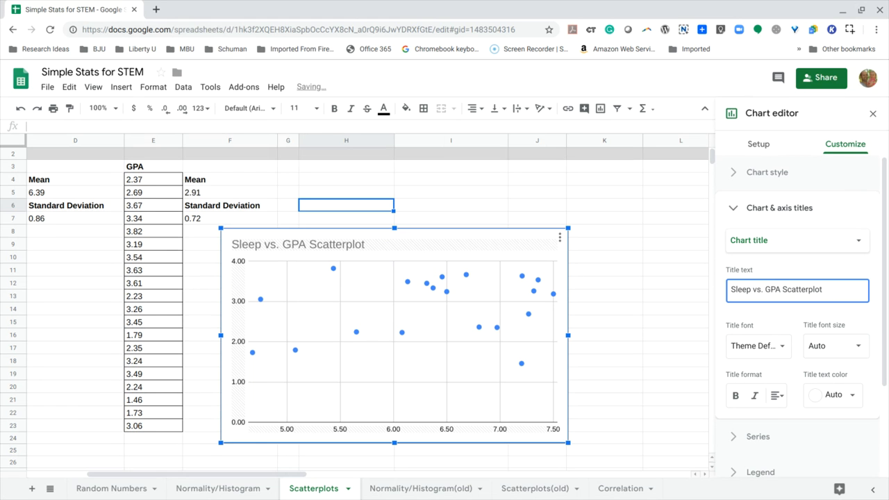
{"action": "left_click", "coordinate": [735, 396]}
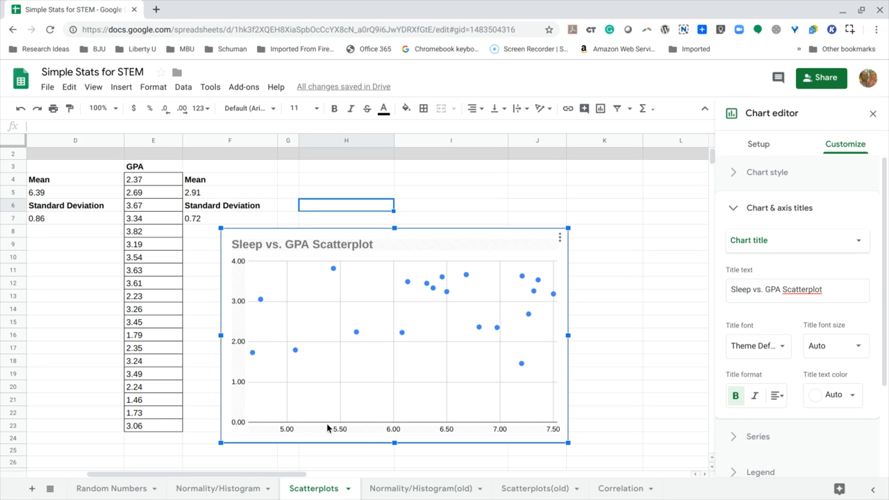
Give the scatter chart the horizontal axis title "Hours of Sleep" and make it bold.
{"action": "left_click", "coordinate": [860, 242]}
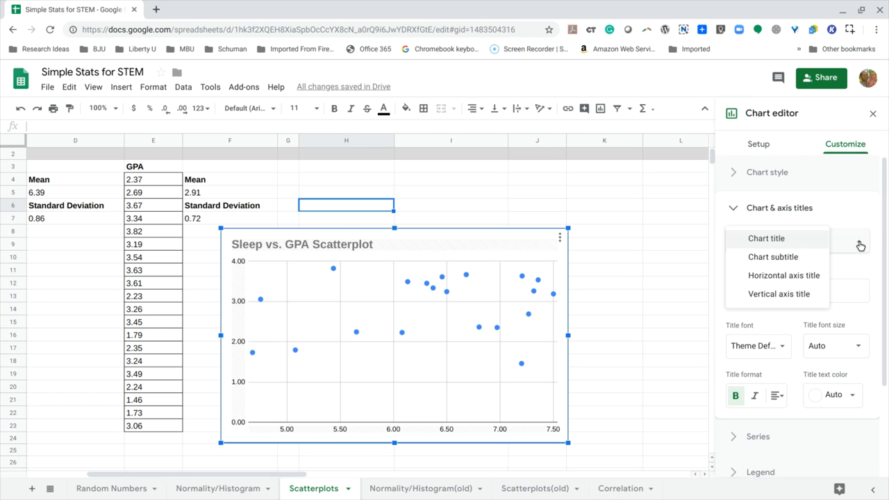
{"action": "left_click", "coordinate": [784, 277]}
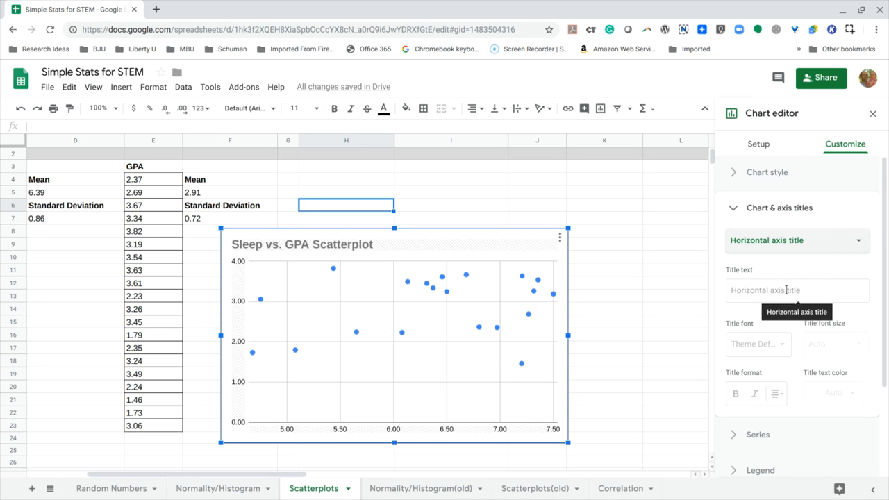
{"action": "left_click", "coordinate": [786, 290]}
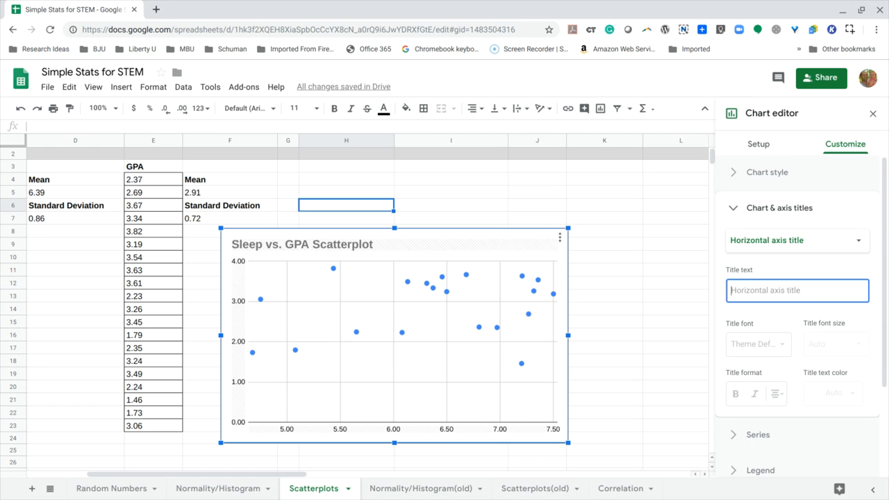
{"action": "type", "text": "Hours of Sleep"}
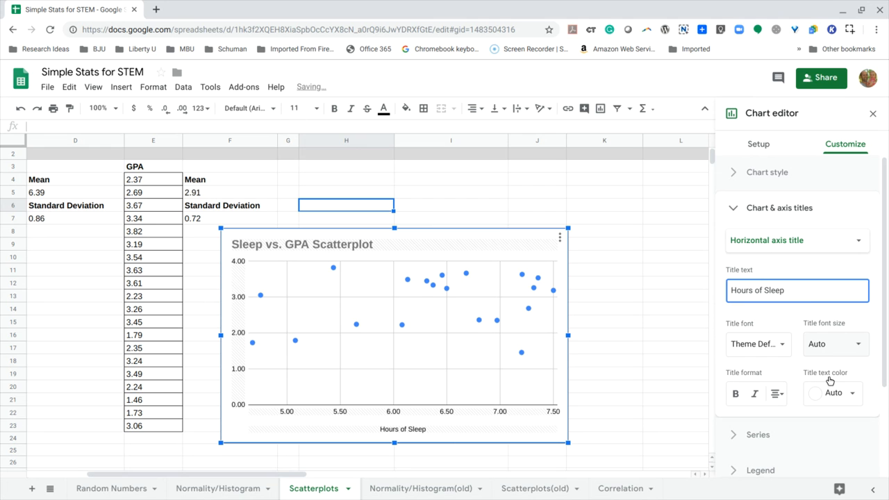
{"action": "left_click", "coordinate": [735, 393]}
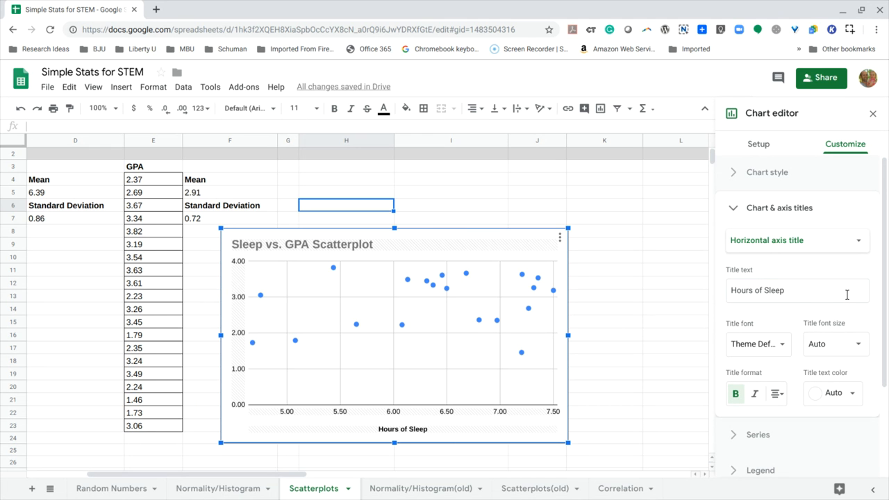
Give the scatter chart the vertical axis title "GPA", make it bold, and leave chart editing.
{"action": "left_click", "coordinate": [859, 241]}
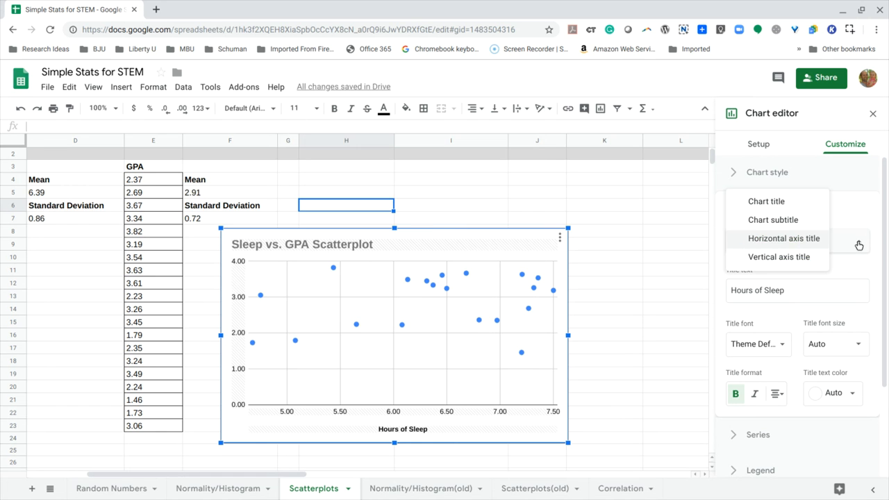
{"action": "left_click", "coordinate": [799, 257]}
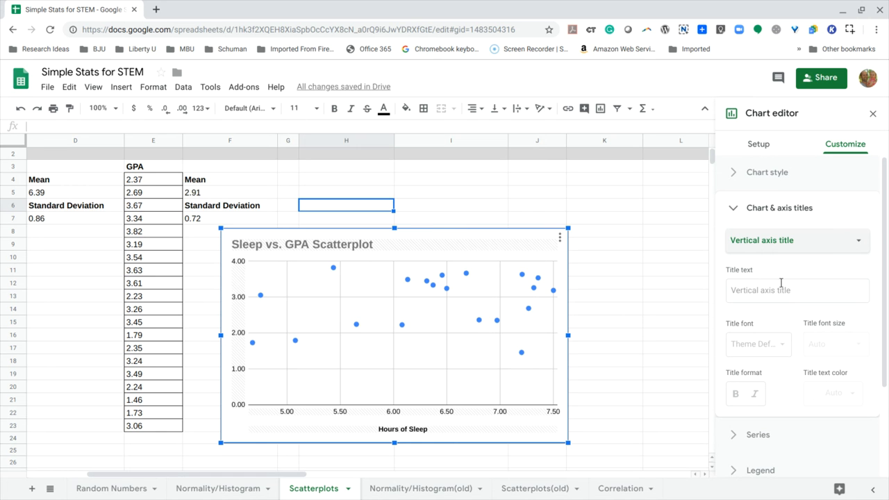
{"action": "left_click", "coordinate": [770, 293]}
{"action": "type", "text": "GPA"}
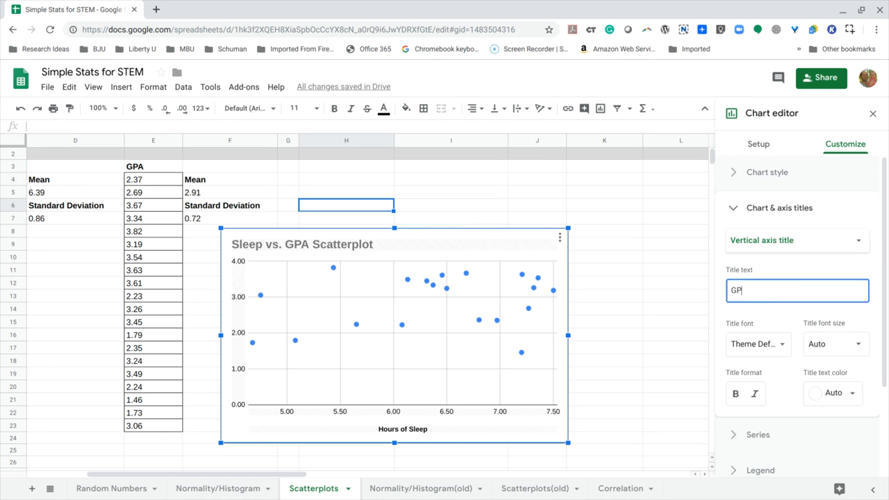
{"action": "left_click", "coordinate": [735, 393]}
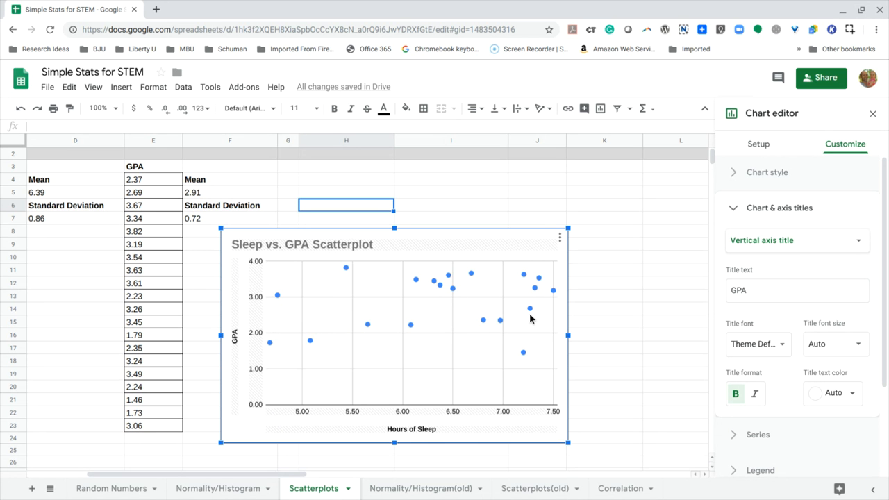
{"action": "left_click", "coordinate": [590, 281]}
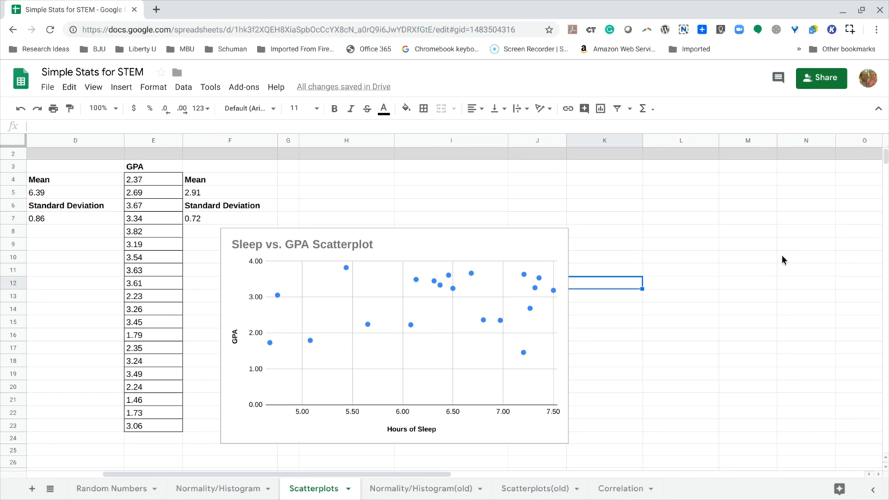
Color the scatter chart's GPA series points red and add a linear trendline to the series.
{"action": "scroll", "coordinate": [782, 259], "scroll_direction": "down", "scroll_amount": 1}
{"action": "left_click", "coordinate": [475, 202]}
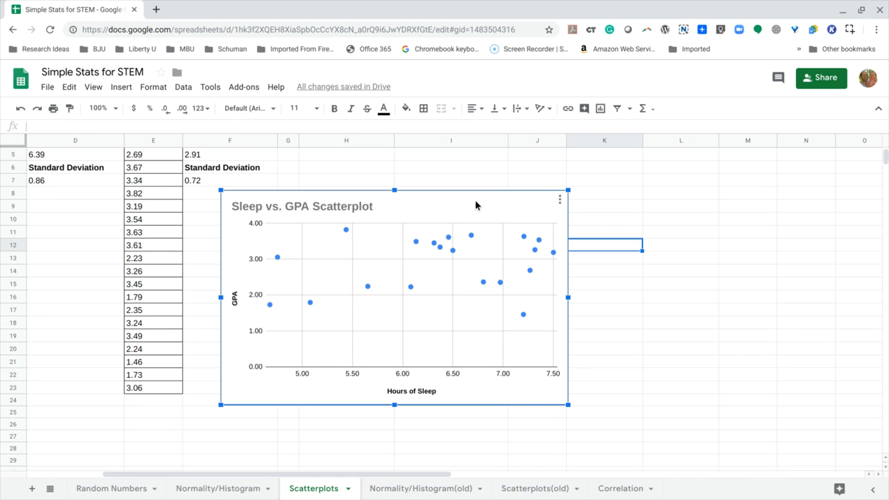
{"action": "double_click", "coordinate": [475, 205]}
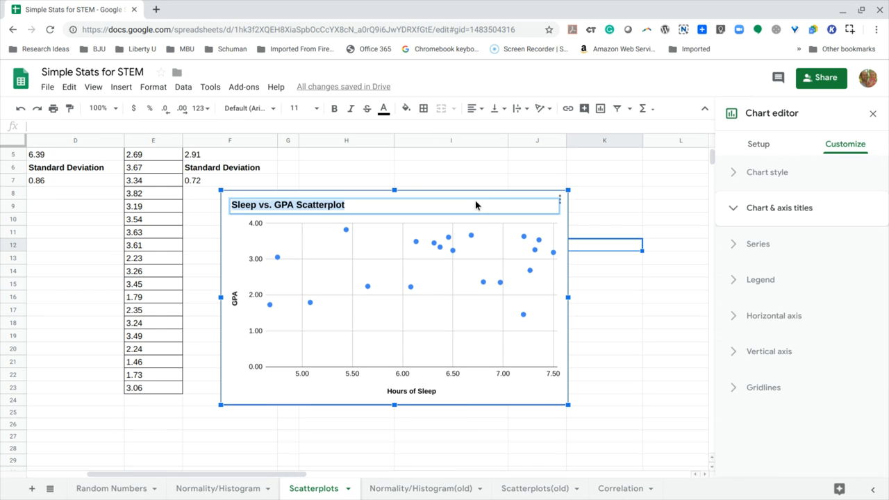
{"action": "left_click", "coordinate": [764, 214]}
{"action": "scroll", "coordinate": [756, 270], "scroll_direction": "down", "scroll_amount": 2}
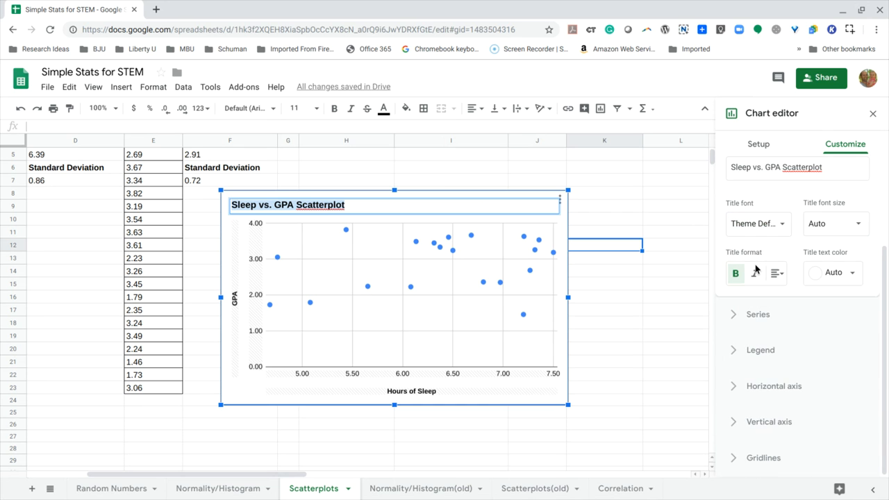
{"action": "left_click", "coordinate": [734, 315]}
{"action": "scroll", "coordinate": [790, 304], "scroll_direction": "down", "scroll_amount": 3}
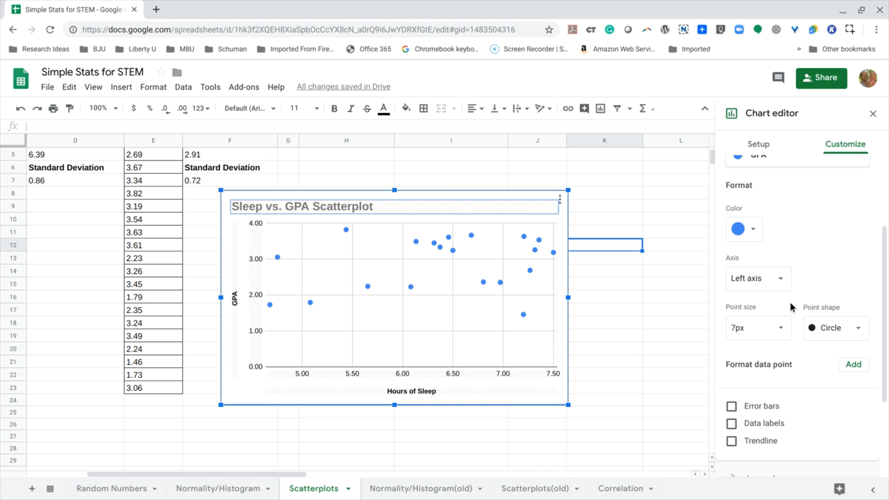
{"action": "scroll", "coordinate": [789, 301], "scroll_direction": "up", "scroll_amount": 1}
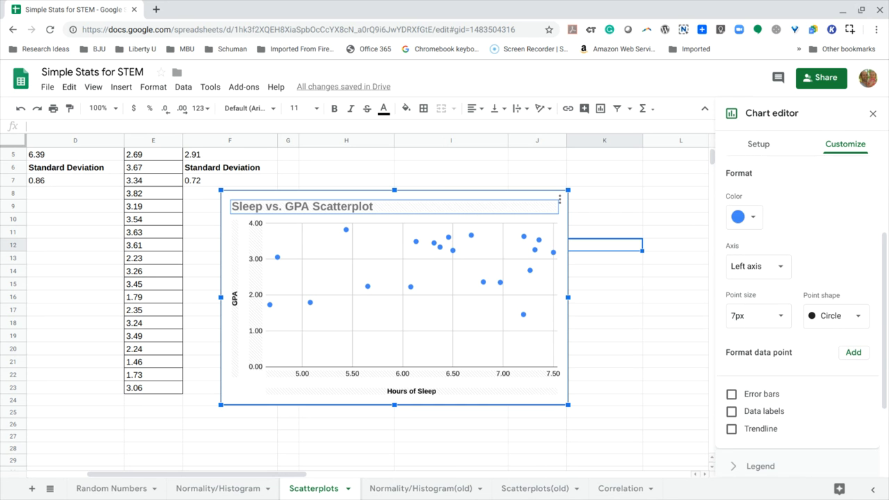
{"action": "left_click", "coordinate": [752, 217]}
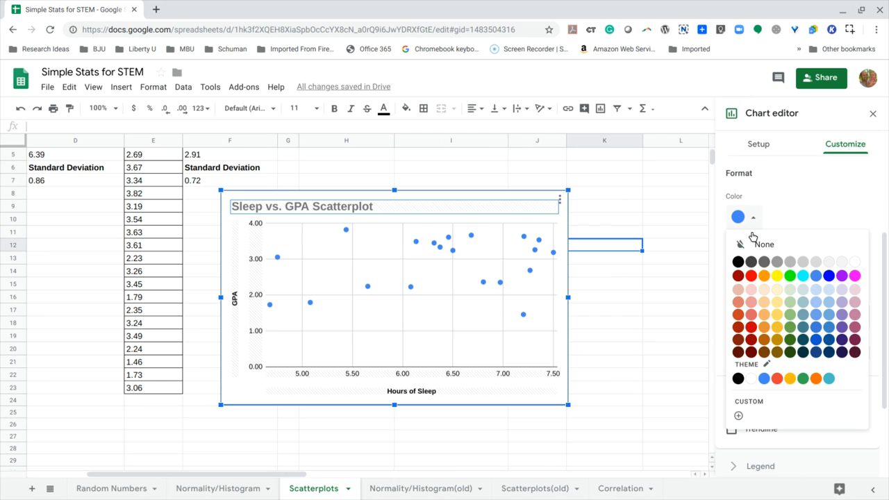
{"action": "left_click", "coordinate": [750, 276]}
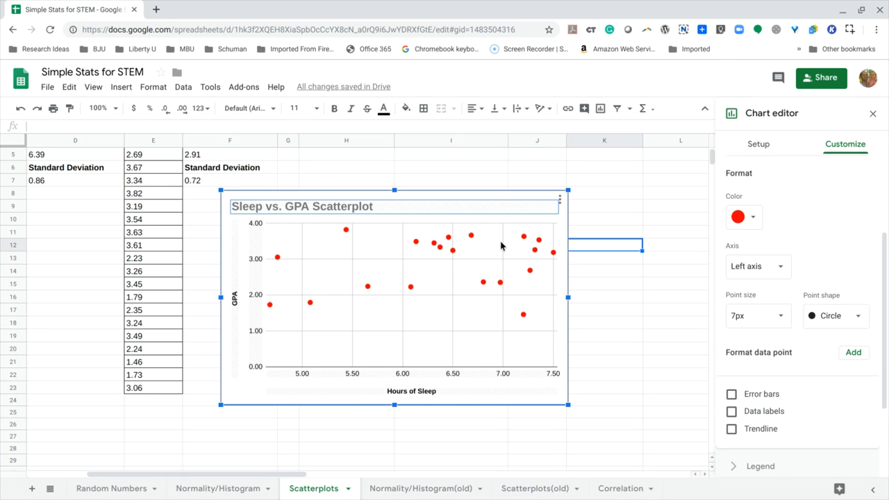
{"action": "left_click", "coordinate": [732, 430]}
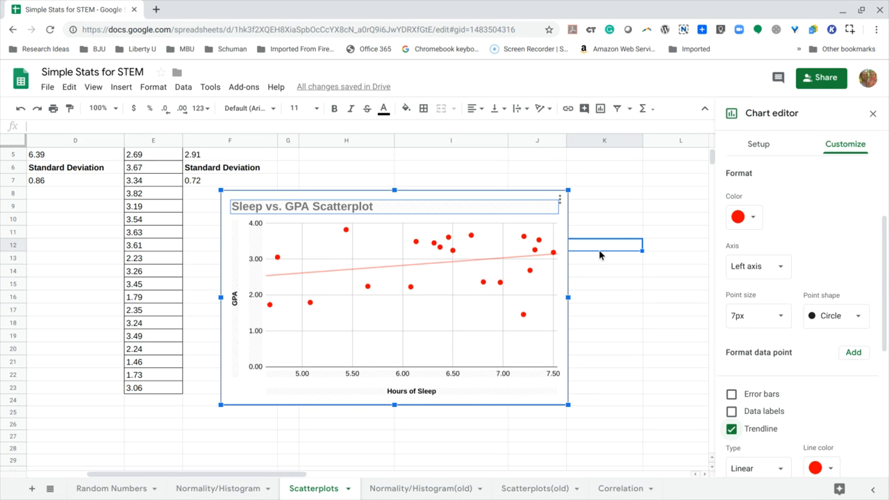
Enter the note "Line of Best Fit" in cell L10 beside the scatter chart.
{"action": "left_click", "coordinate": [653, 221]}
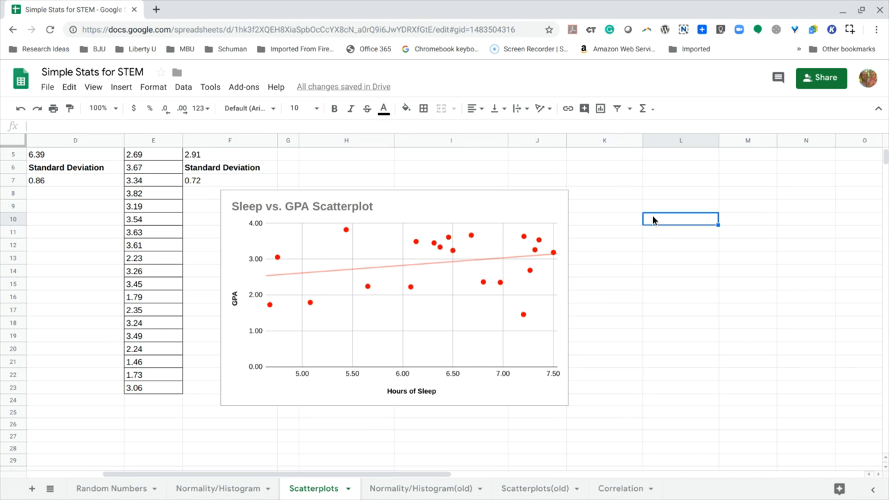
{"action": "type", "text": "Line of "}
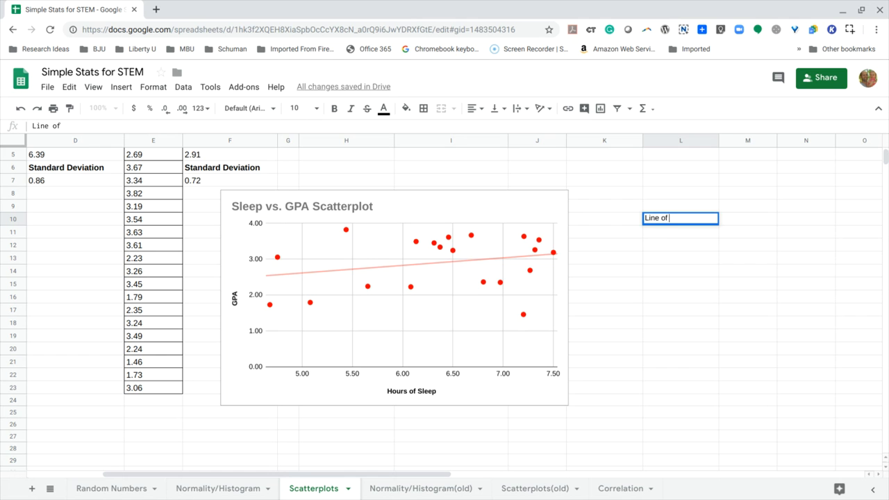
{"action": "type", "text": "Best Fit"}
Show the R² value for the GPA series' trendline in the scatter chart.
{"action": "double_click", "coordinate": [501, 204]}
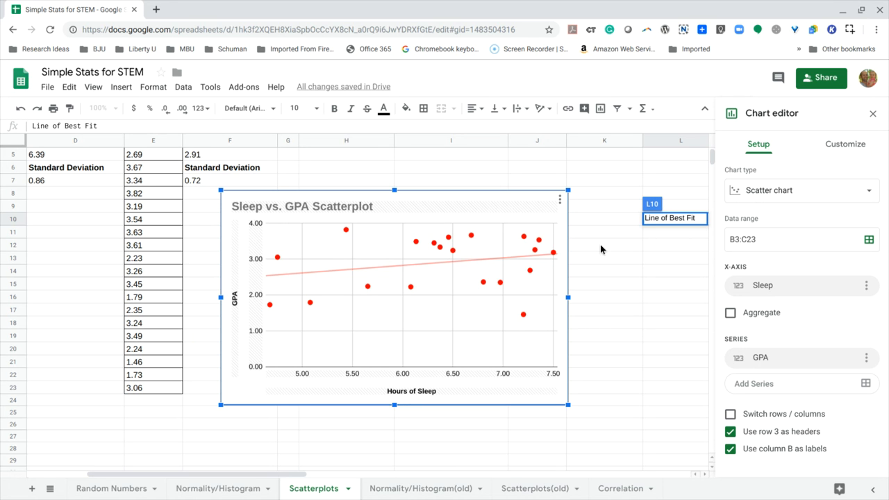
{"action": "left_click", "coordinate": [845, 143]}
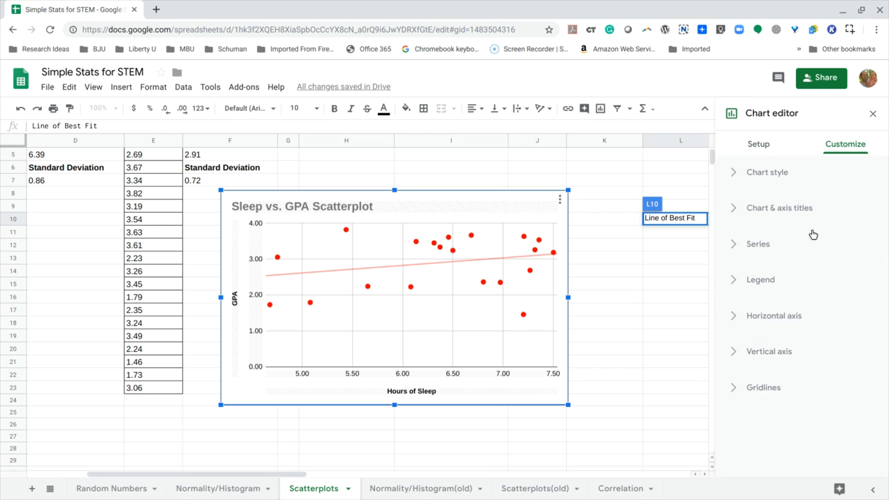
{"action": "left_click", "coordinate": [728, 247]}
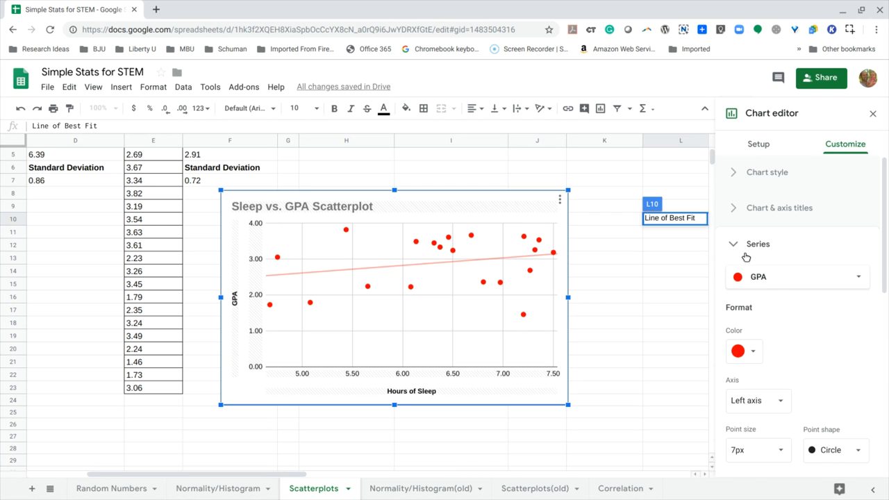
{"action": "scroll", "coordinate": [777, 288], "scroll_direction": "down", "scroll_amount": 5}
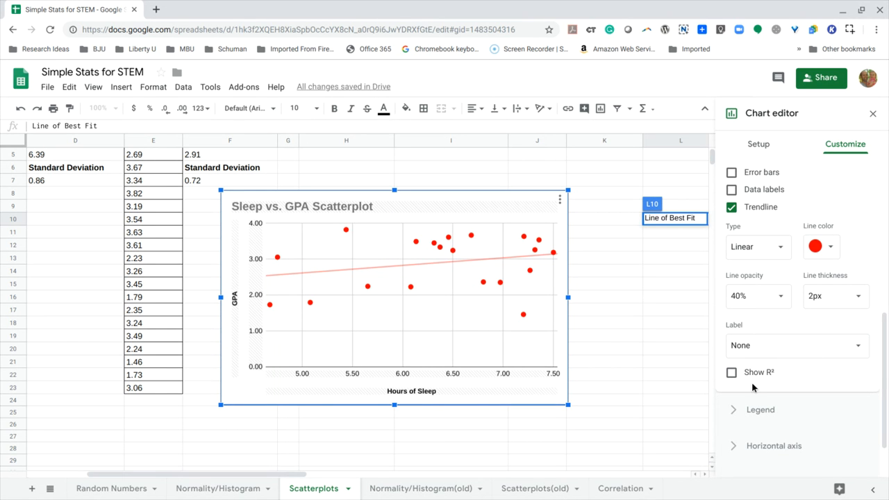
{"action": "left_click", "coordinate": [733, 375]}
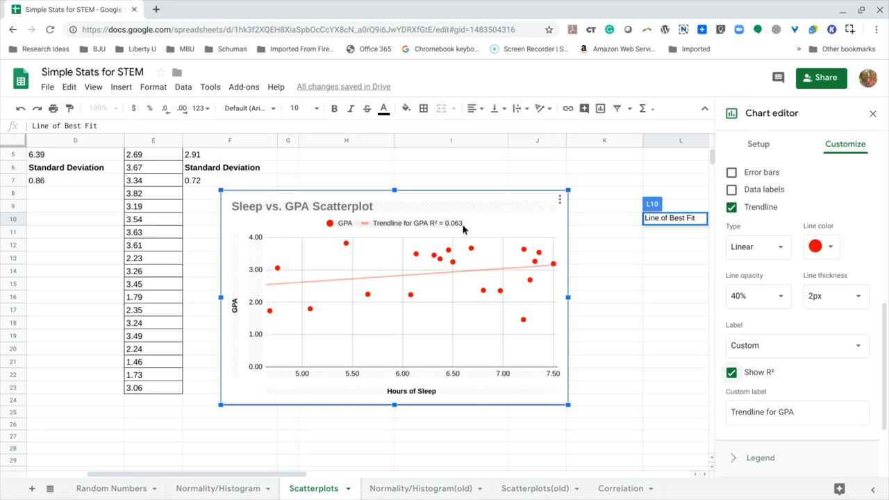
Enter the note "Effect 6.3%" in cell L11 below the line-of-best-fit note.
{"action": "left_click", "coordinate": [652, 233]}
{"action": "type", "text": "Effect"}
{"action": "type", "text": " 6.5"}
{"action": "type", "text": "3%"}
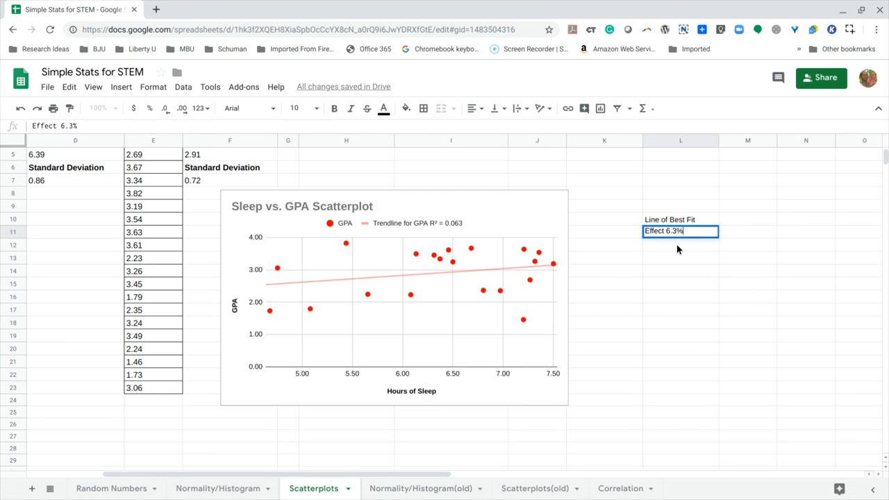
{"action": "key", "text": "Return"}
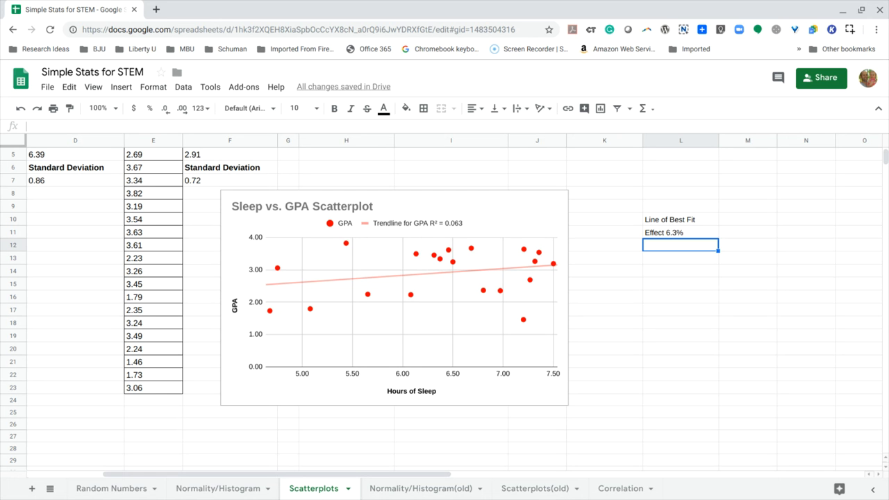
Turn off the R² display for the GPA series' trendline in the scatter chart.
{"action": "double_click", "coordinate": [502, 202]}
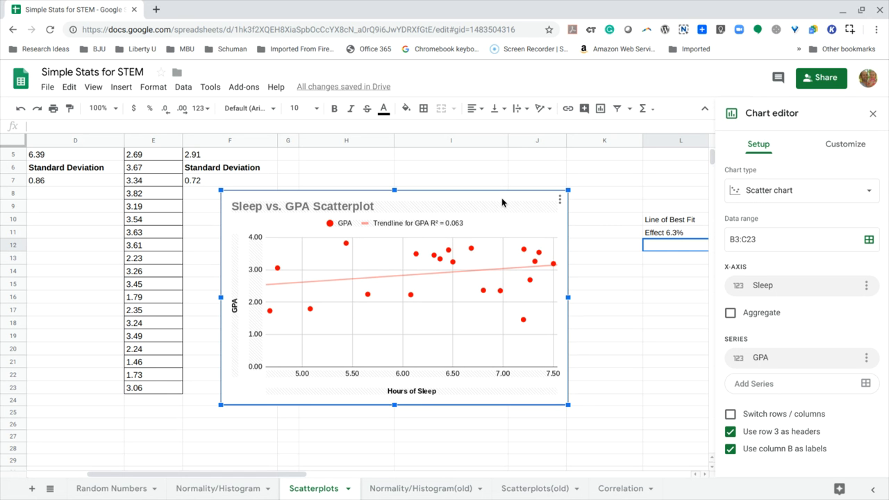
{"action": "left_click", "coordinate": [839, 149]}
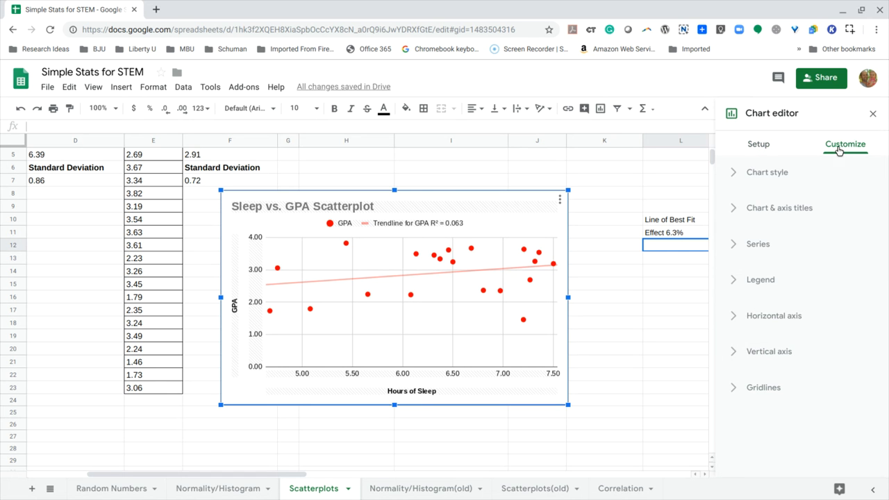
{"action": "left_click", "coordinate": [732, 281]}
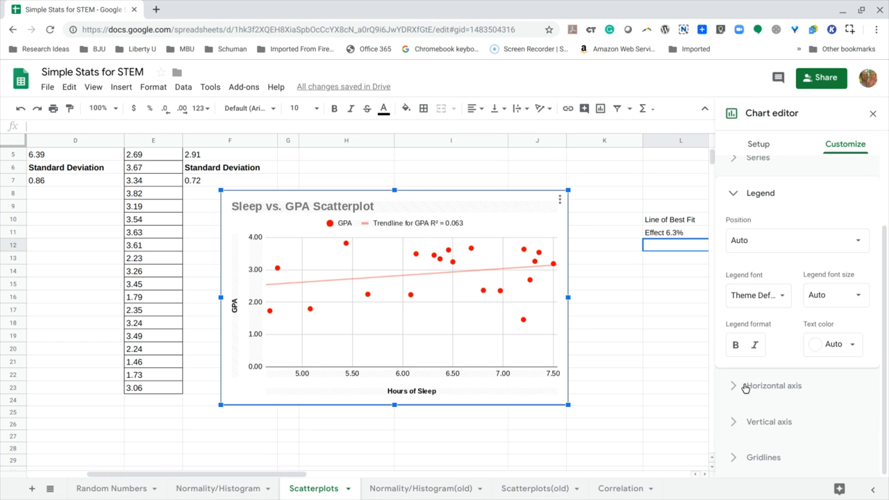
{"action": "left_click", "coordinate": [736, 164]}
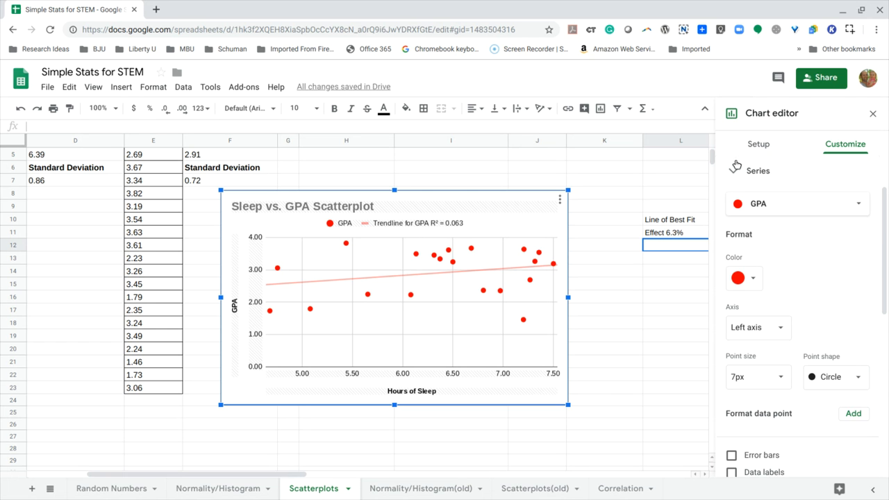
{"action": "scroll", "coordinate": [775, 275], "scroll_direction": "down", "scroll_amount": 3}
{"action": "scroll", "coordinate": [766, 334], "scroll_direction": "down", "scroll_amount": 3}
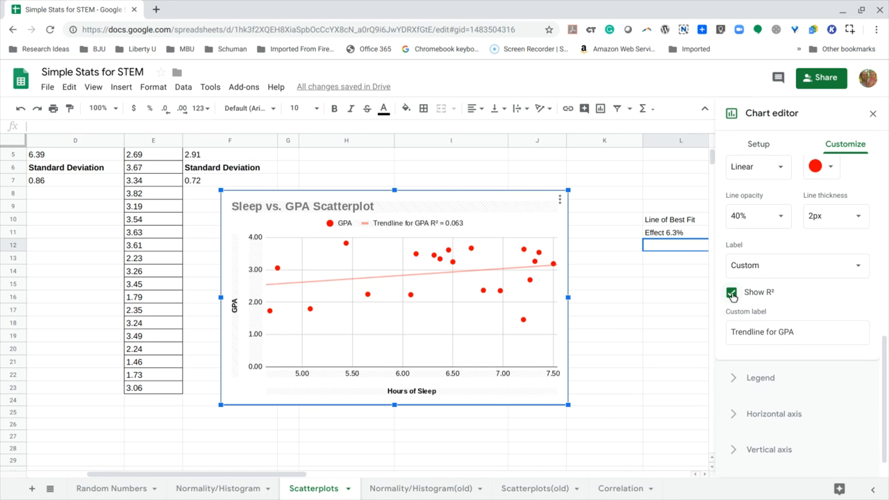
{"action": "left_click", "coordinate": [732, 293]}
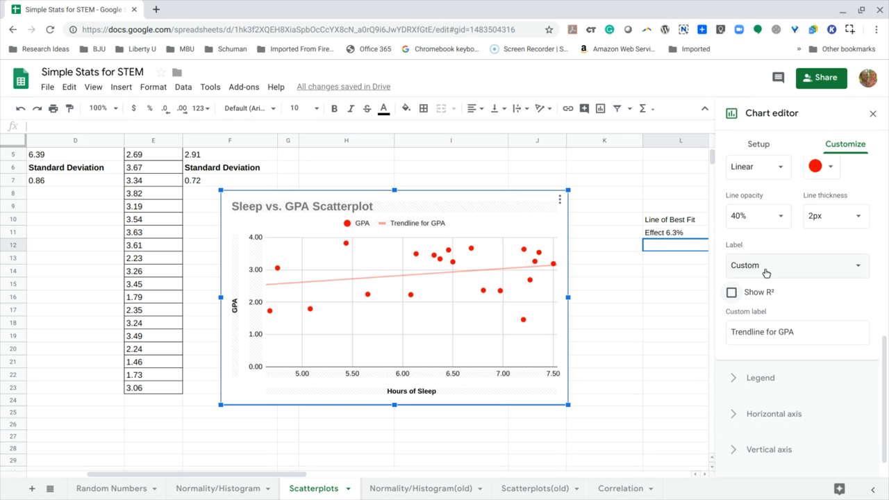
{"action": "scroll", "coordinate": [757, 270], "scroll_direction": "up", "scroll_amount": 1}
{"action": "scroll", "coordinate": [757, 269], "scroll_direction": "up", "scroll_amount": 2}
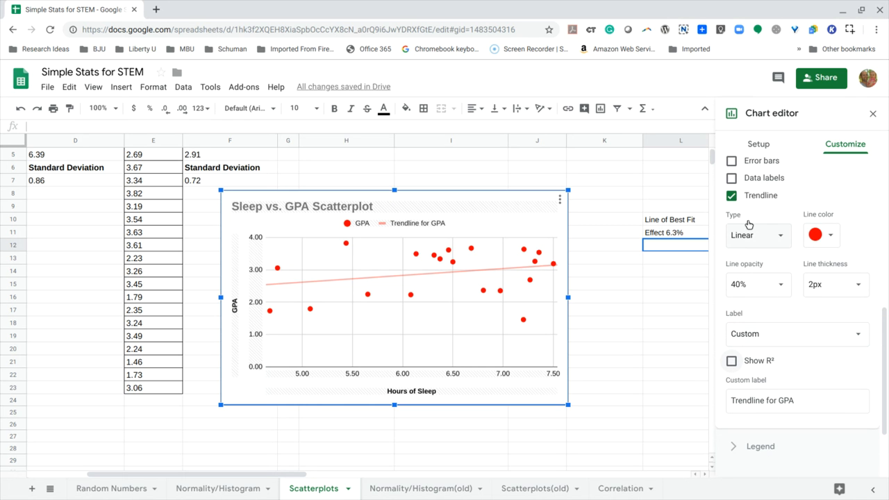
{"action": "scroll", "coordinate": [763, 232], "scroll_direction": "down", "scroll_amount": 3}
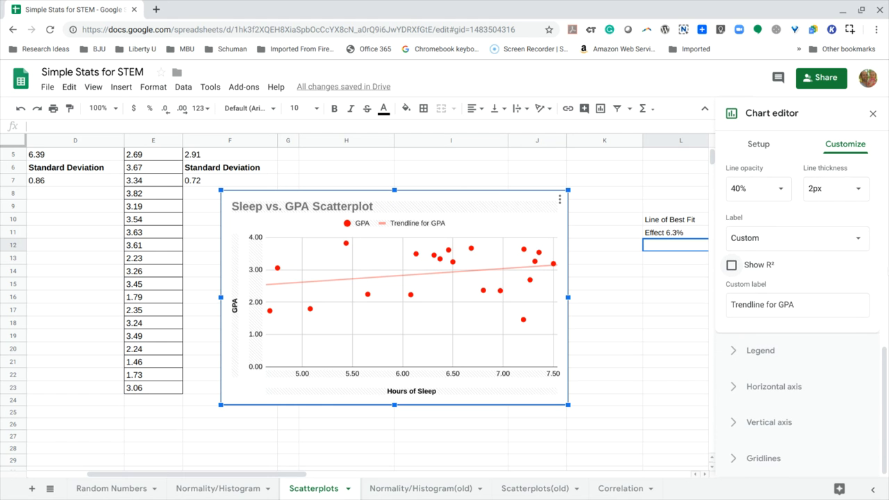
Label the GPA trendline in the scatter chart's legend with its equation.
{"action": "left_click", "coordinate": [859, 240]}
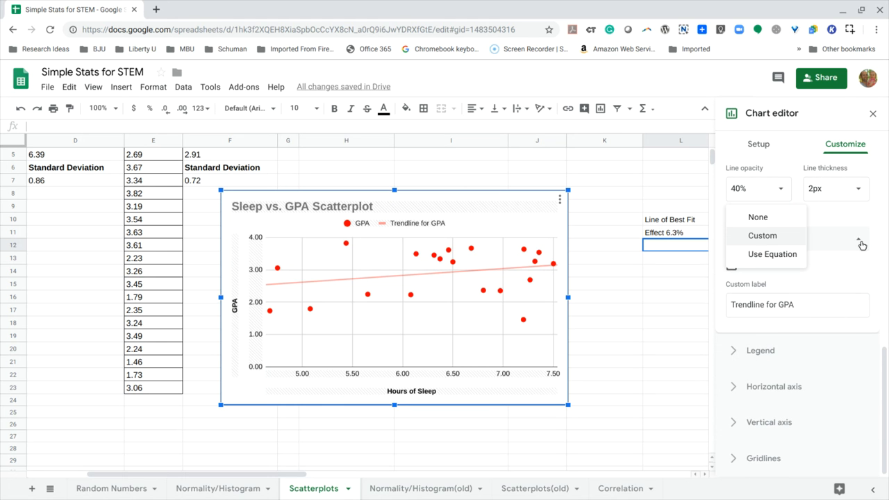
{"action": "left_click", "coordinate": [772, 254]}
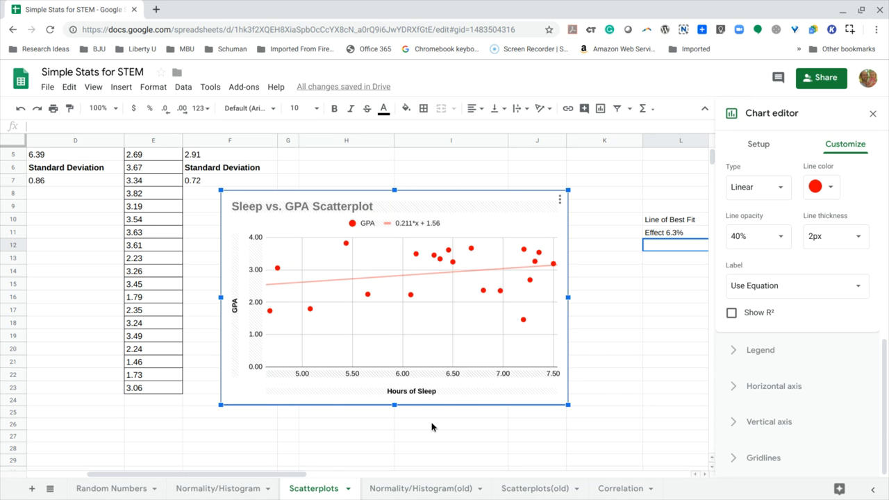
Enter "y = mx + b" in cell H26 below the chart and "y = .211x + 1.56" in H27.
{"action": "left_click", "coordinate": [369, 425]}
{"action": "type", "text": "y = "}
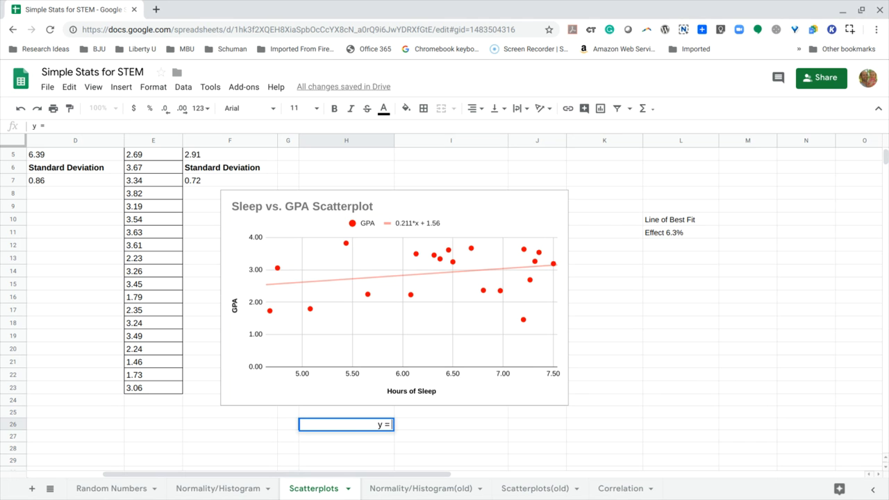
{"action": "type", "text": "mx + b"}
{"action": "key", "text": "Return"}
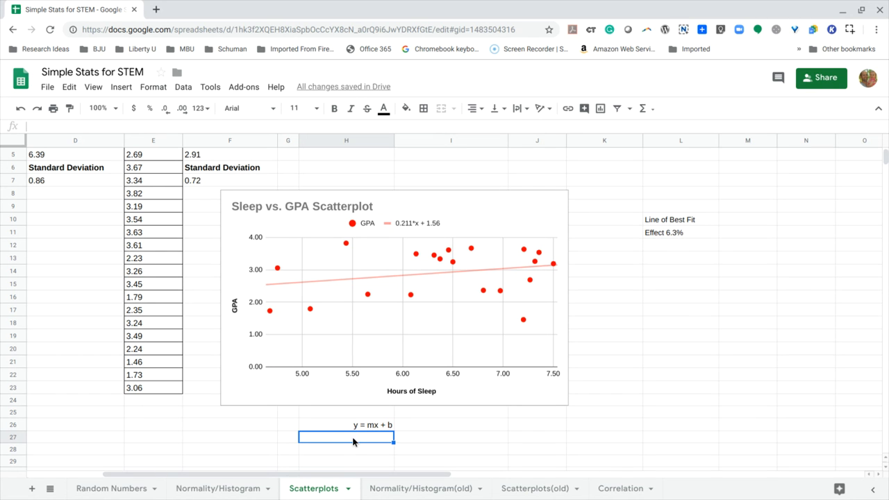
{"action": "type", "text": "y = "}
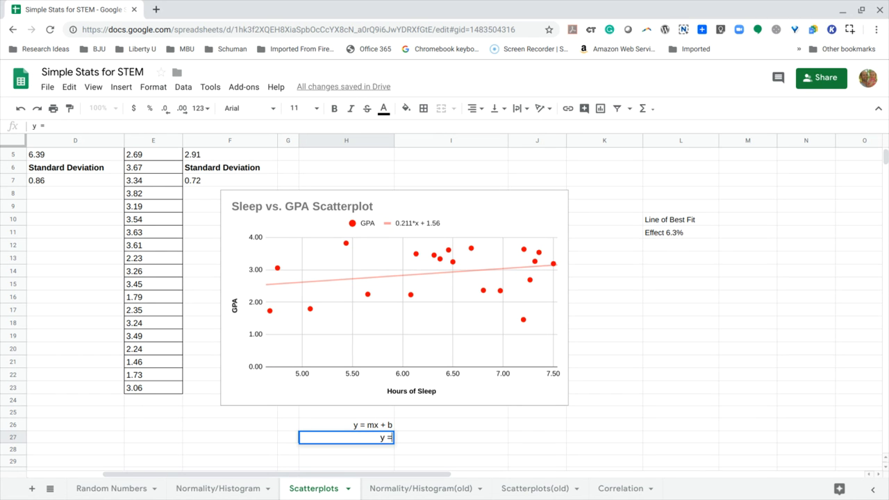
{"action": "type", "text": ".211x + 1.56"}
{"action": "key", "text": "Return"}
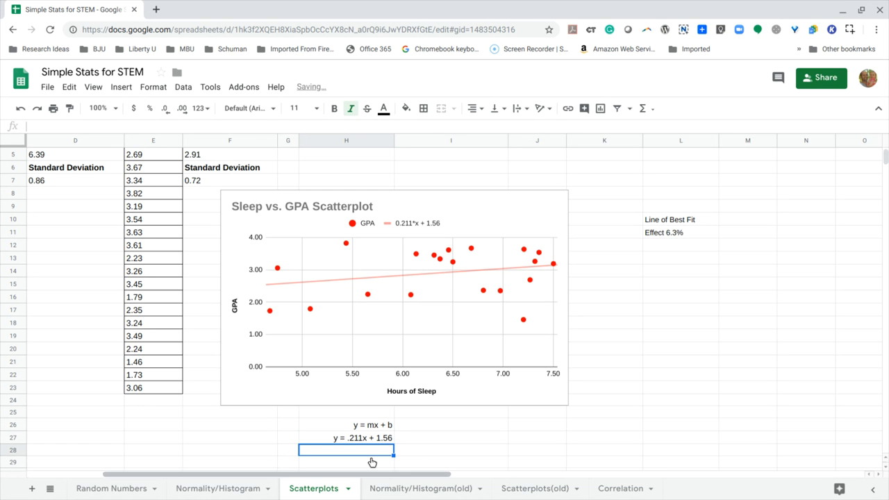
Enter the note "predict" in cell I27 beside the trendline equation.
{"action": "left_click", "coordinate": [422, 440]}
{"action": "type", "text": "predict"}
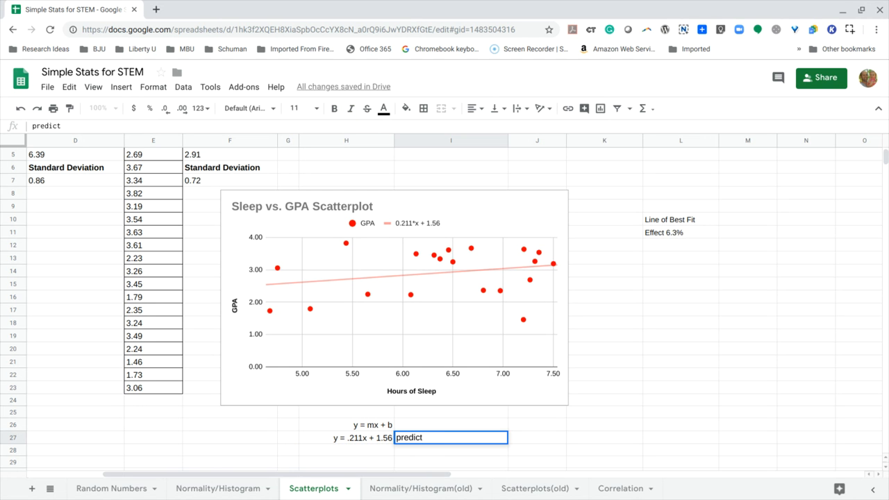
{"action": "key", "text": "Return"}
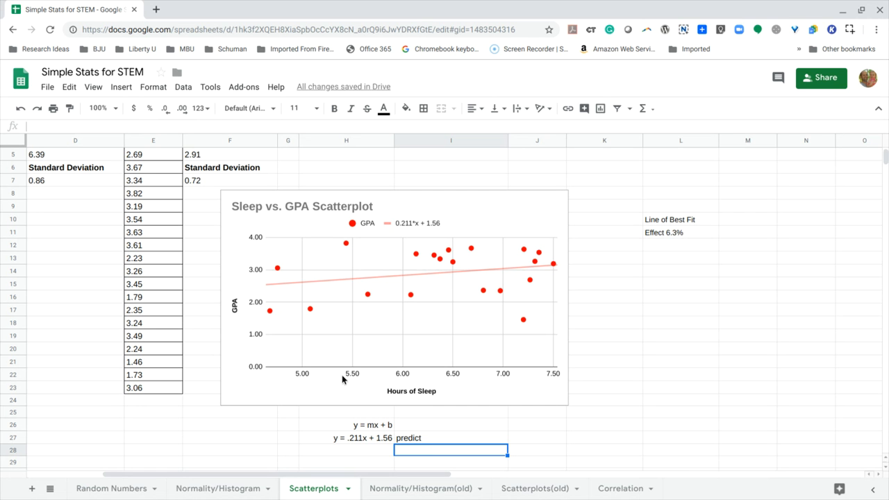
Enter the worded equation "GPA = .211(sleep) +1.56" in cell H28 below the numeric equation.
{"action": "scroll", "coordinate": [394, 423], "scroll_direction": "down", "scroll_amount": 2}
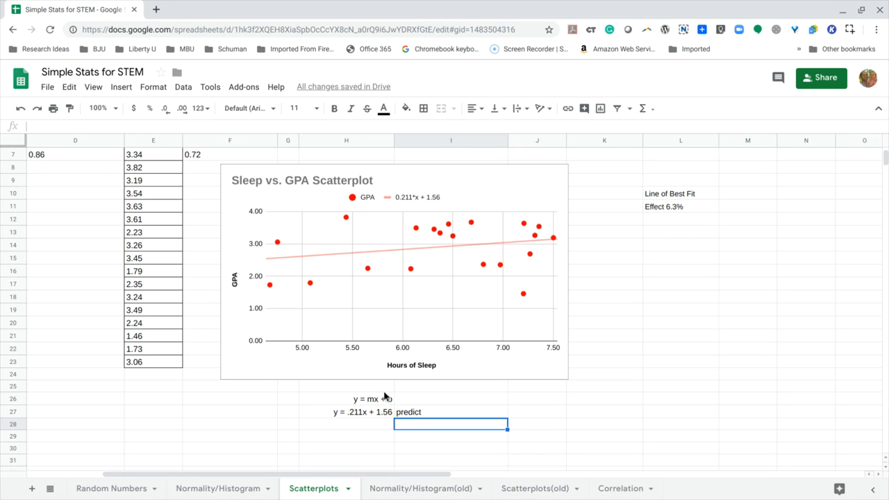
{"action": "left_click", "coordinate": [372, 428]}
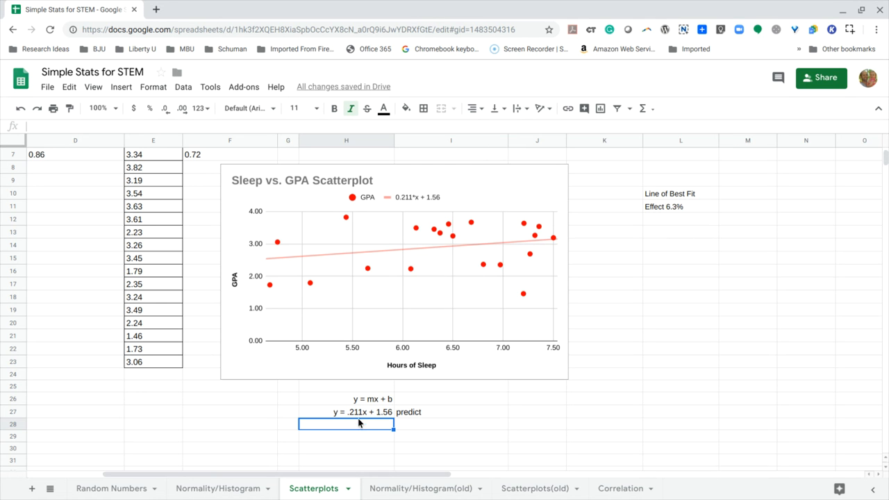
{"action": "left_click", "coordinate": [351, 414]}
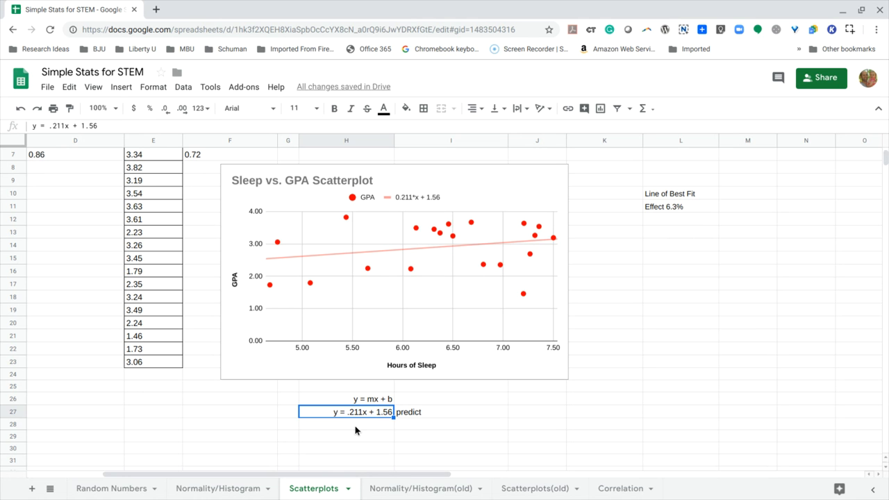
{"action": "left_click", "coordinate": [355, 426]}
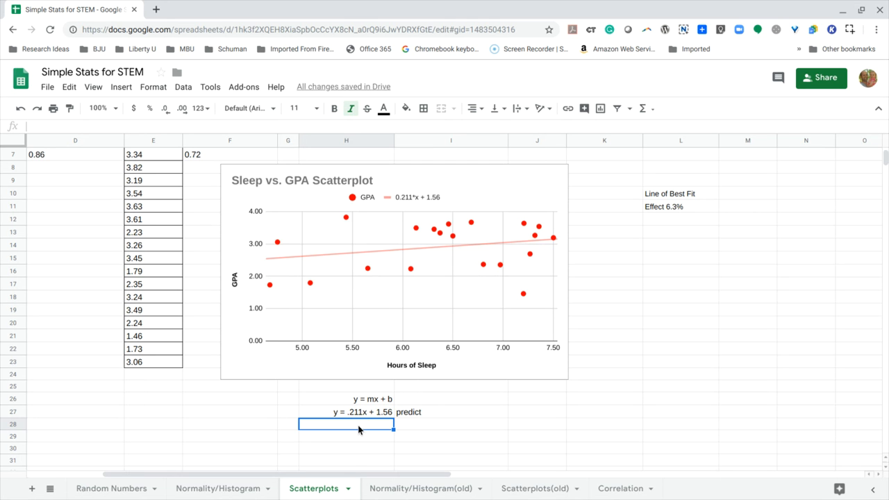
{"action": "type", "text": "G"}
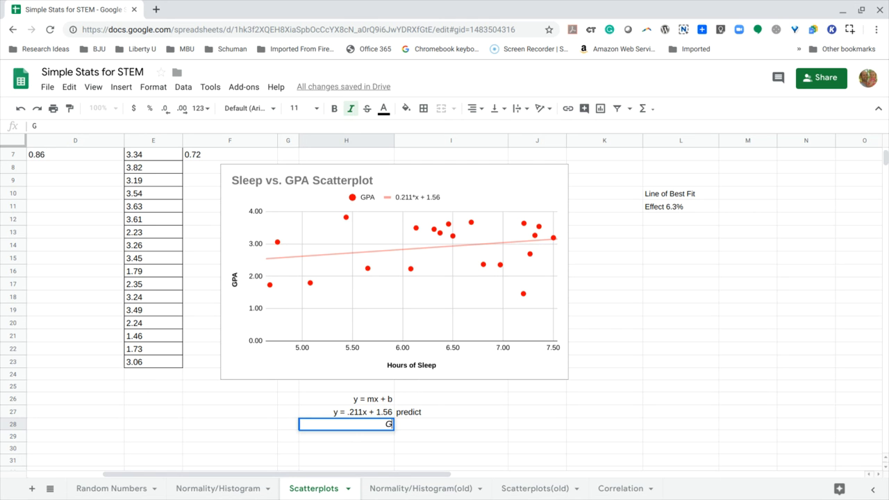
{"action": "type", "text": "PA = .211(slee"}
{"action": "key", "text": "BackSpace"}
{"action": "key", "text": "BackSpace"}
{"action": "key", "text": "BackSpace"}
{"action": "key", "text": "BackSpace"}
{"action": "type", "text": "slee"}
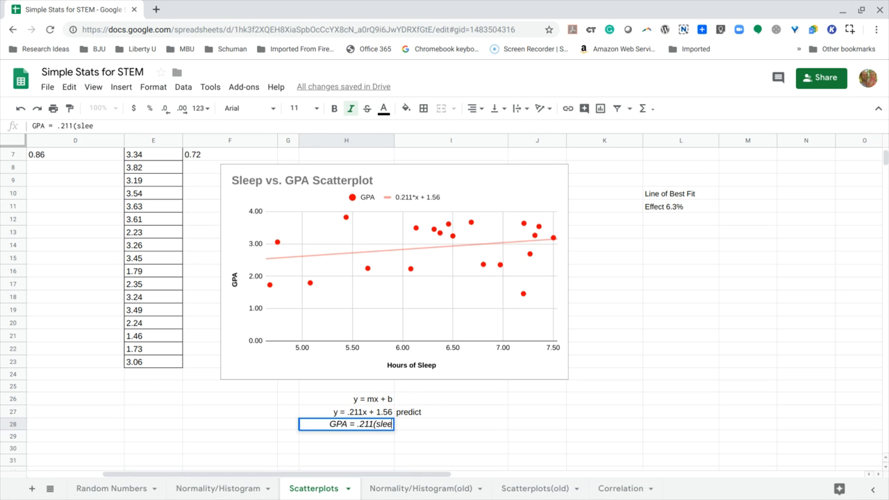
{"action": "type", "text": "p) +1.56"}
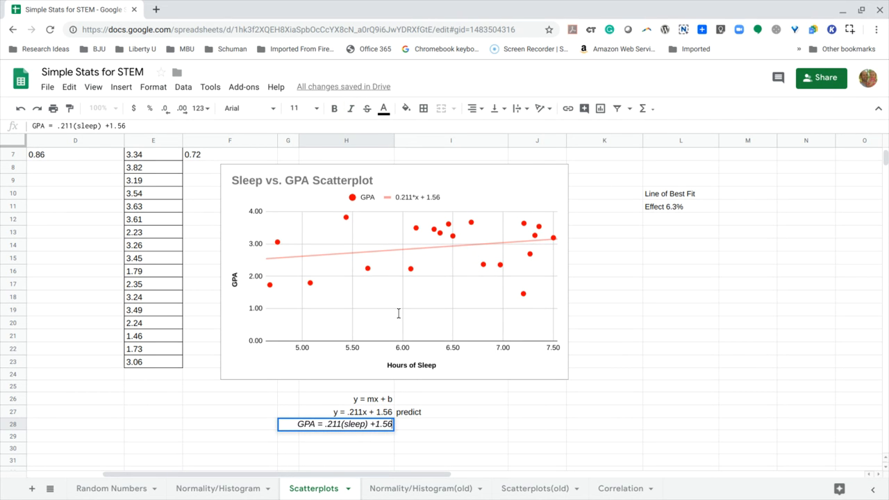
{"action": "left_click", "coordinate": [352, 115]}
Calculate the predicted GPA for 5.75 hours of sleep in cell I28 with the formula =(.211*5.75)+1.56.
{"action": "left_click", "coordinate": [409, 429]}
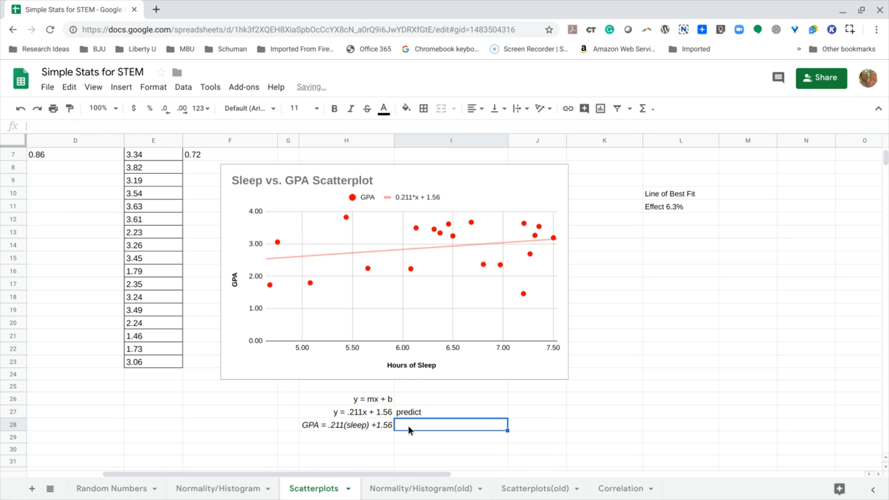
{"action": "left_click", "coordinate": [302, 126]}
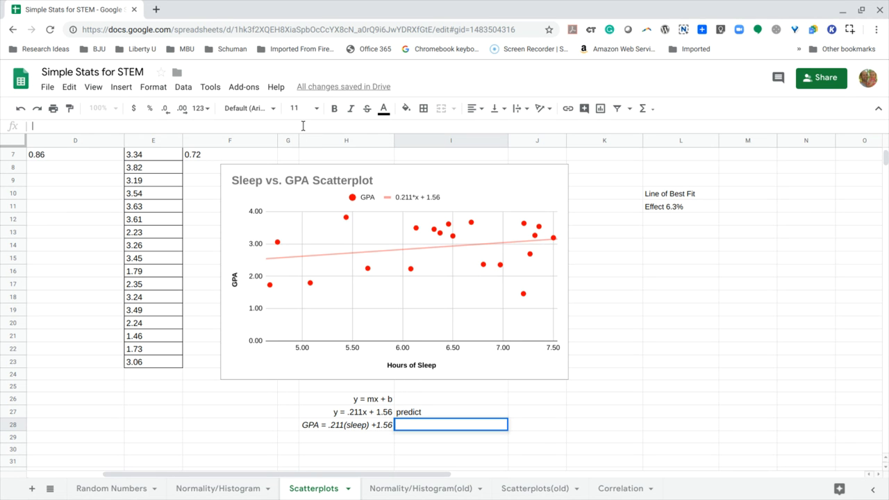
{"action": "type", "text": "="}
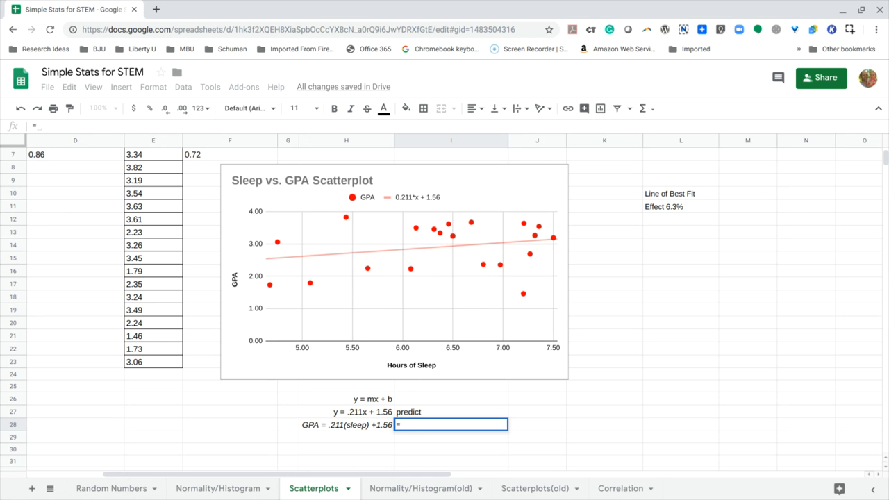
{"action": "type", "text": ".211"}
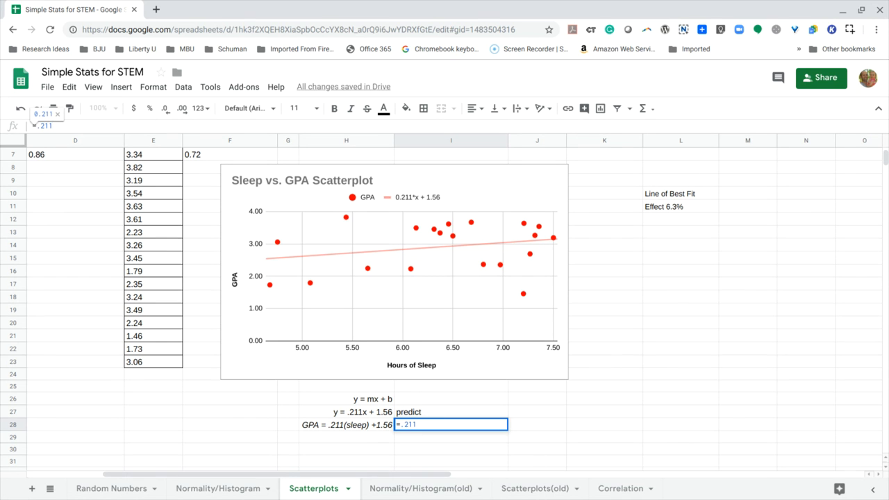
{"action": "type", "text": "*"}
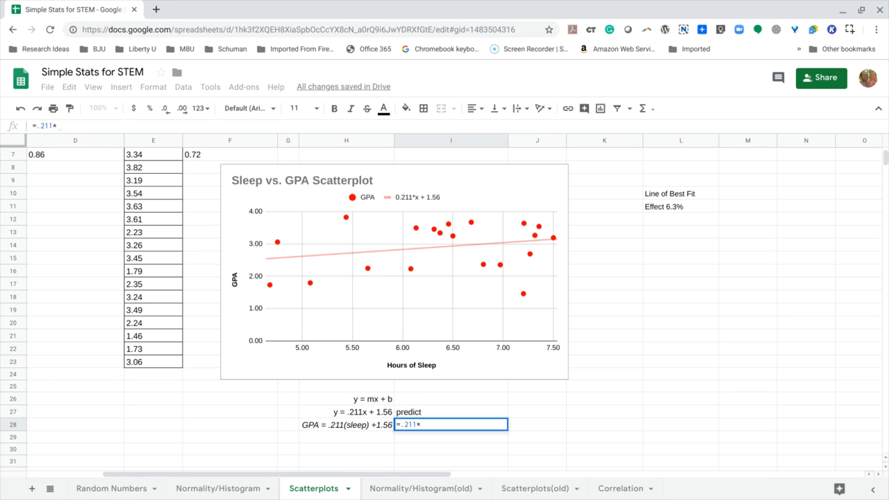
{"action": "type", "text": "5.75"}
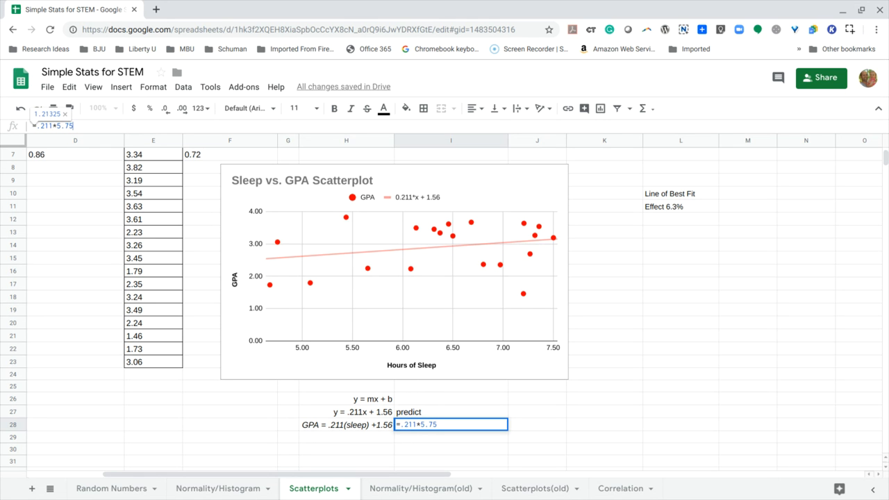
{"action": "type", "text": ")"}
{"action": "key", "text": "Left"}
{"action": "key", "text": "Left"}
{"action": "type", "text": "("}
{"action": "key", "text": "Right"}
{"action": "key", "text": "Right"}
{"action": "key", "text": "Right"}
{"action": "key", "text": "Right"}
{"action": "type", "text": "="}
{"action": "key", "text": "BackSpace"}
{"action": "type", "text": "+"}
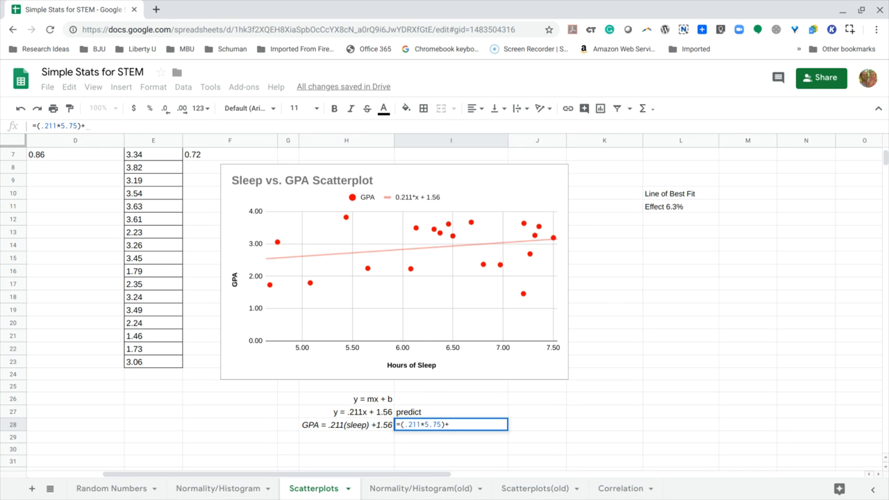
{"action": "type", "text": "1.56"}
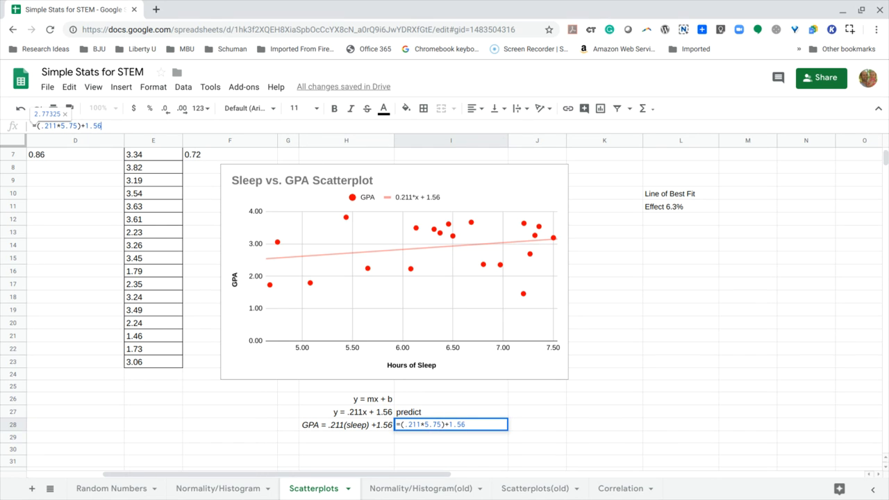
{"action": "key", "text": "Return"}
{"action": "left_click", "coordinate": [487, 426]}
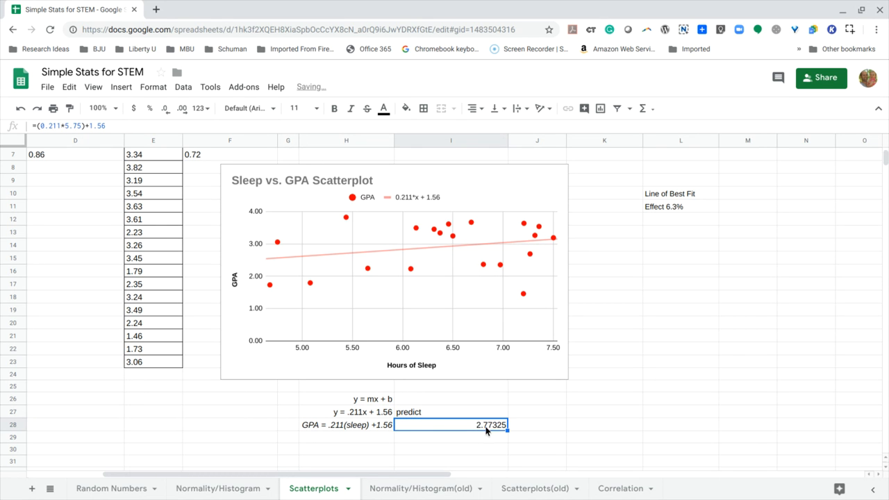
Label the predicted value "GPA" in J28, and enter 5.75 in I29 with the label "Sleep" in J29.
{"action": "left_click", "coordinate": [528, 423]}
{"action": "type", "text": "GPA"}
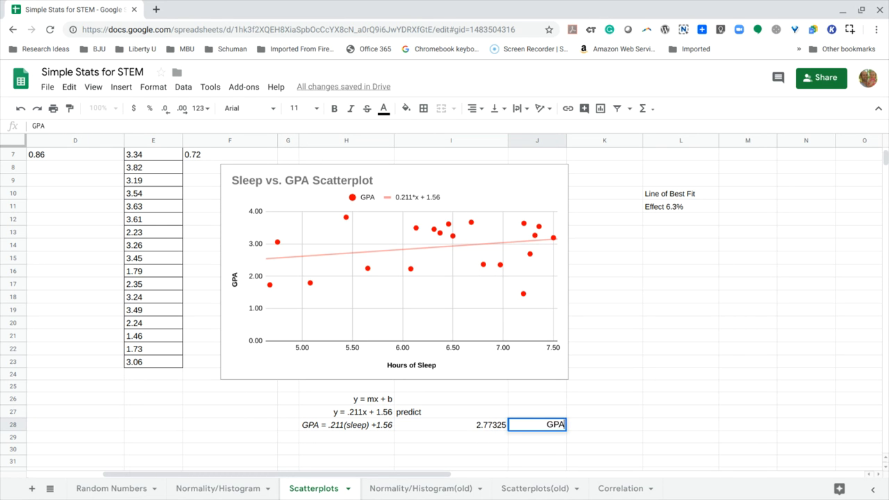
{"action": "left_click", "coordinate": [489, 440]}
{"action": "type", "text": "5.75"}
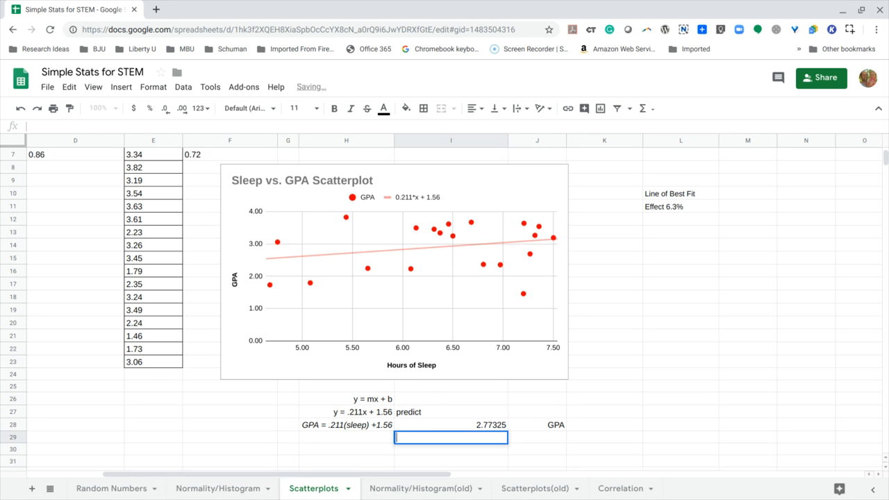
{"action": "left_click", "coordinate": [538, 438]}
{"action": "type", "text": "Sleep"}
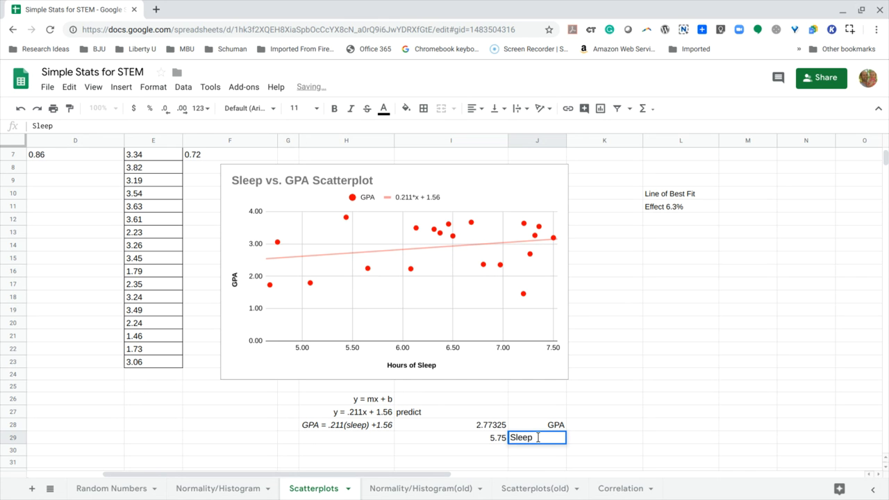
{"action": "left_click", "coordinate": [505, 427]}
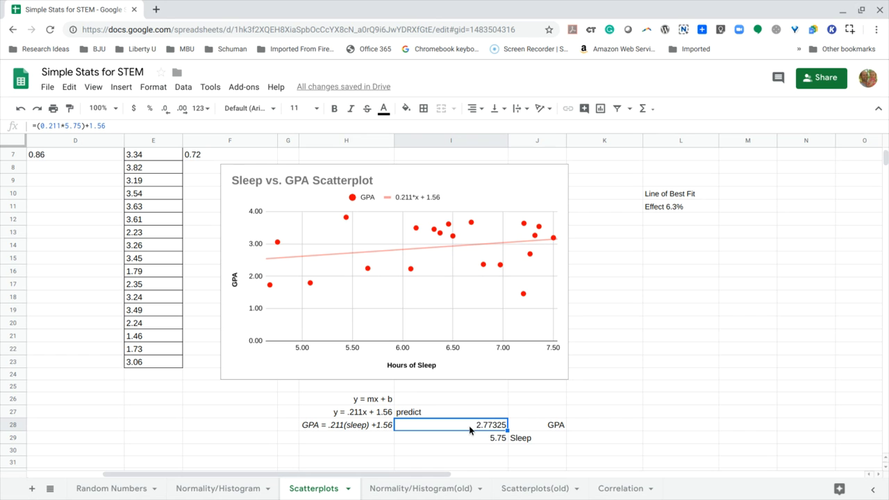
Right-align the "Sleep" label in cell J29.
{"action": "left_click", "coordinate": [524, 438]}
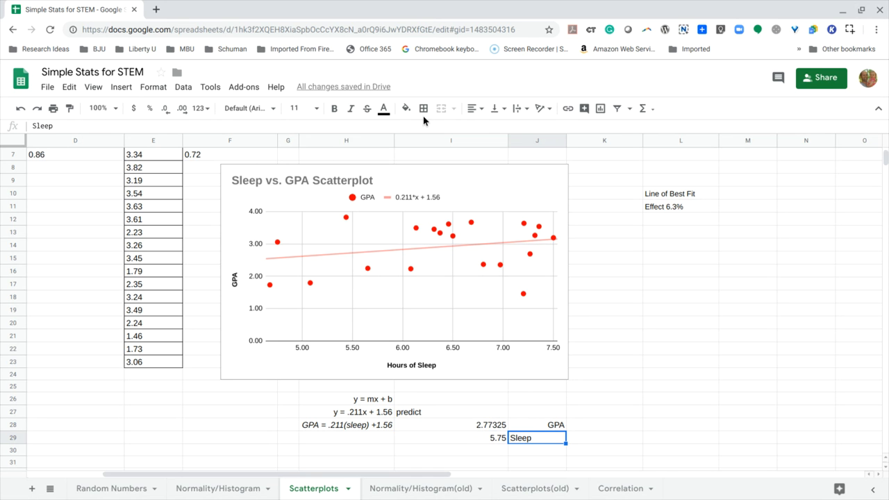
{"action": "left_click", "coordinate": [481, 109]}
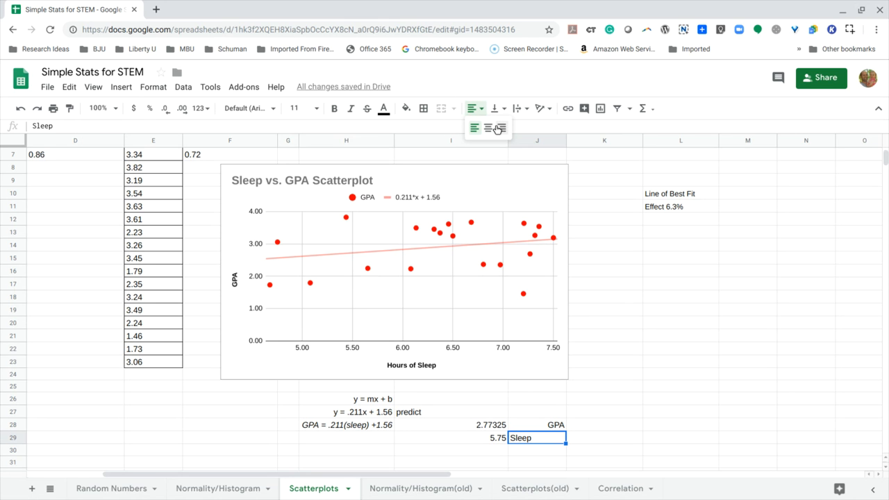
{"action": "left_click", "coordinate": [501, 125]}
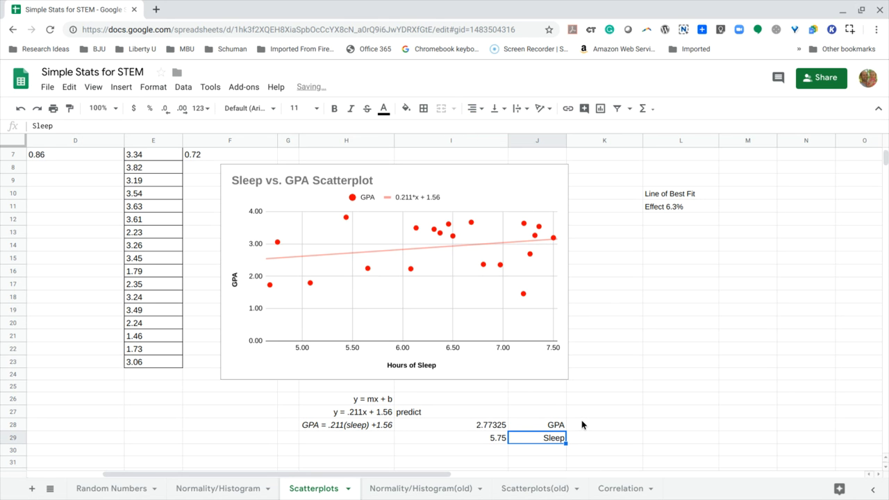
{"action": "left_click", "coordinate": [584, 425]}
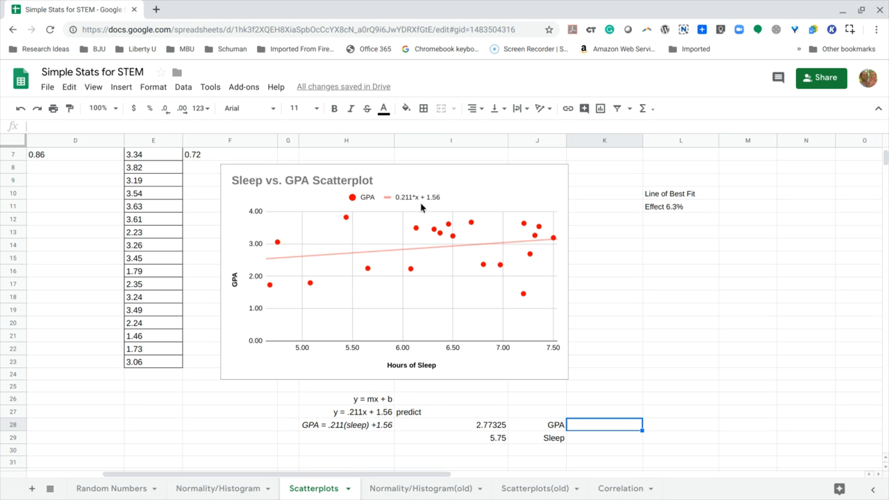
{"action": "double_click", "coordinate": [510, 178]}
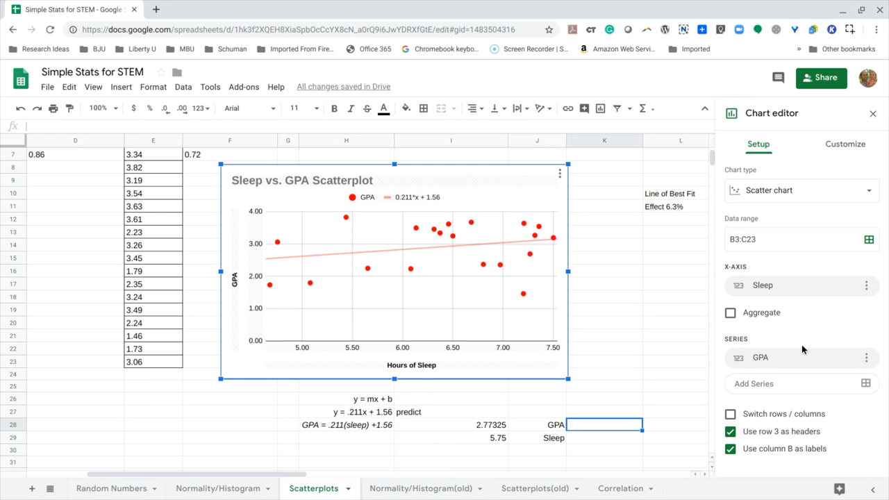
{"action": "left_click", "coordinate": [848, 145]}
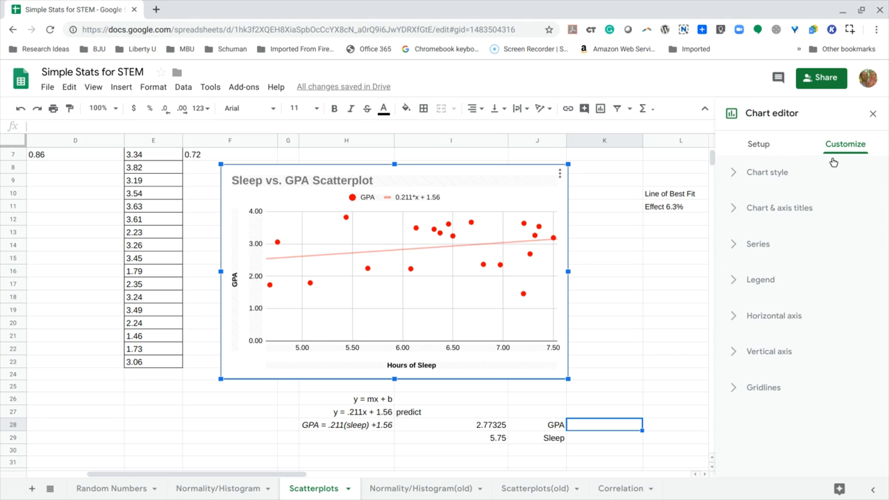
{"action": "left_click", "coordinate": [759, 355]}
{"action": "scroll", "coordinate": [794, 324], "scroll_direction": "down", "scroll_amount": 3}
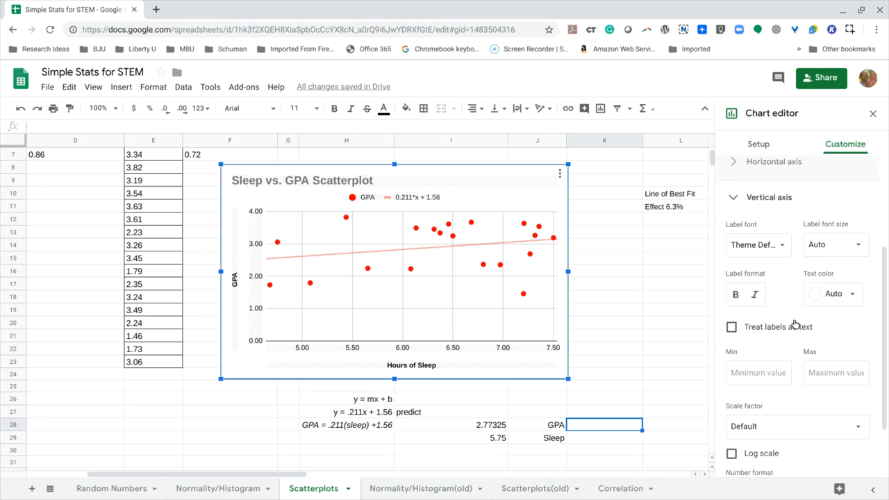
{"action": "left_click", "coordinate": [754, 458]}
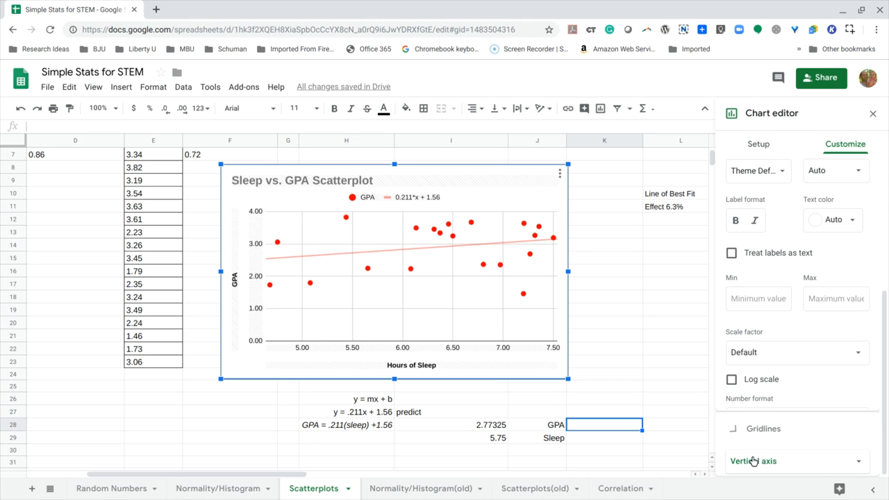
{"action": "left_click", "coordinate": [873, 113]}
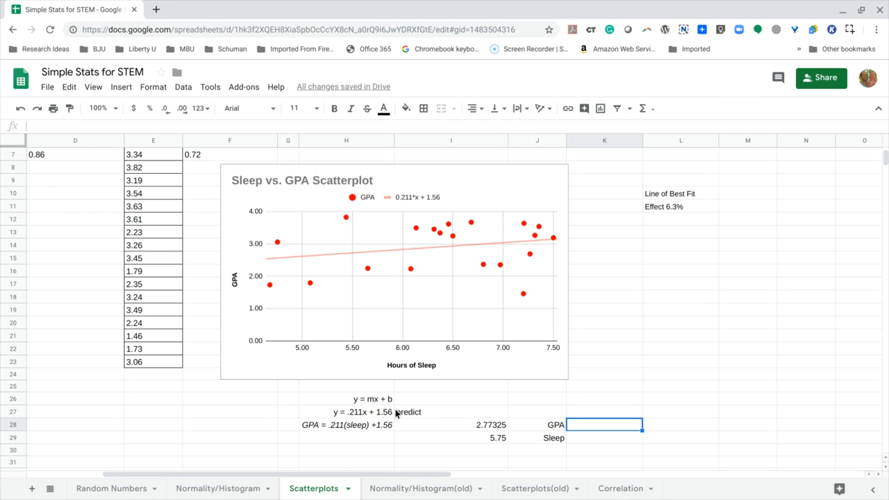